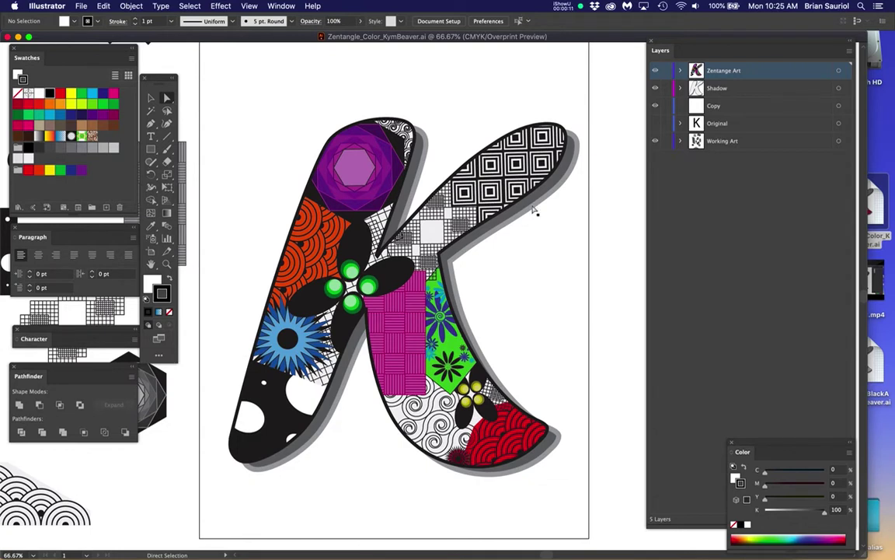
Step: Expand the Zentange Art layer and its clip group, identify Shape 10 by toggling its visibility, and target all its artwork
left_click(678, 72)
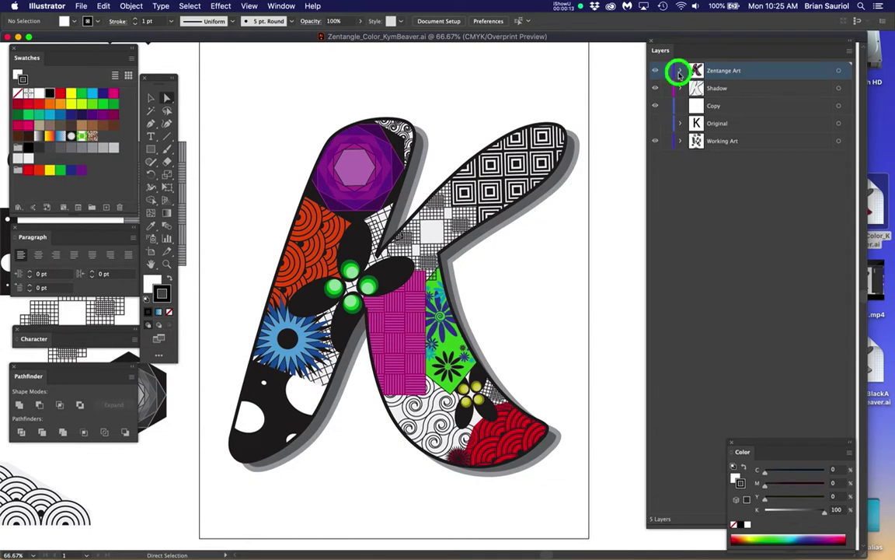
left_click(690, 89)
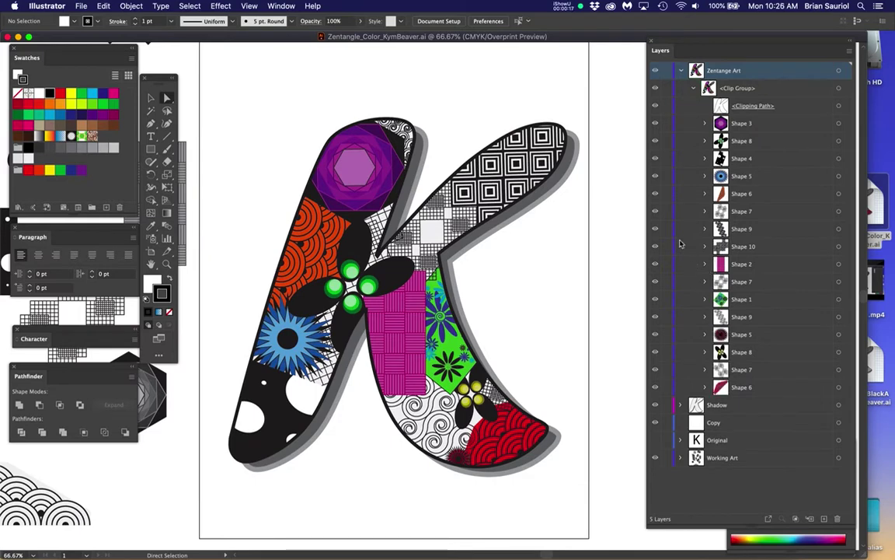
left_click(656, 246)
left_click(656, 247)
scroll(581, 156, "up", 5)
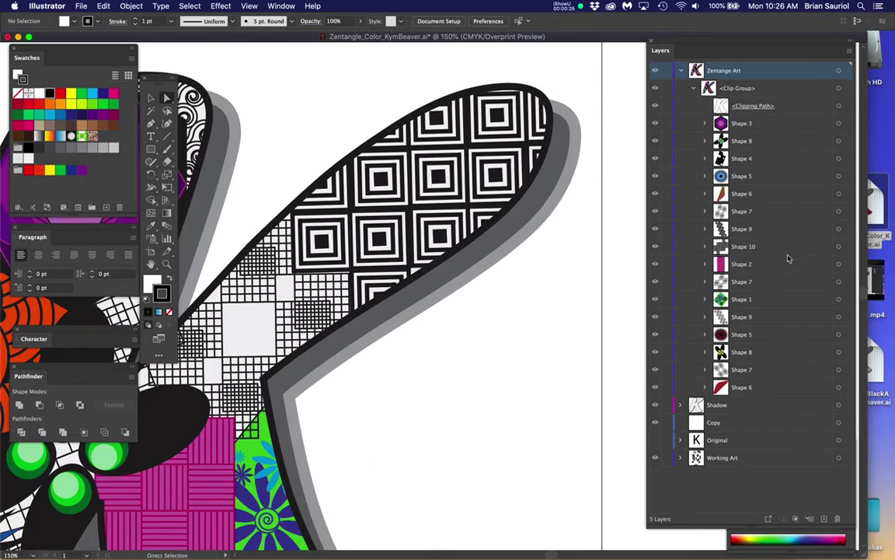
left_click(838, 247)
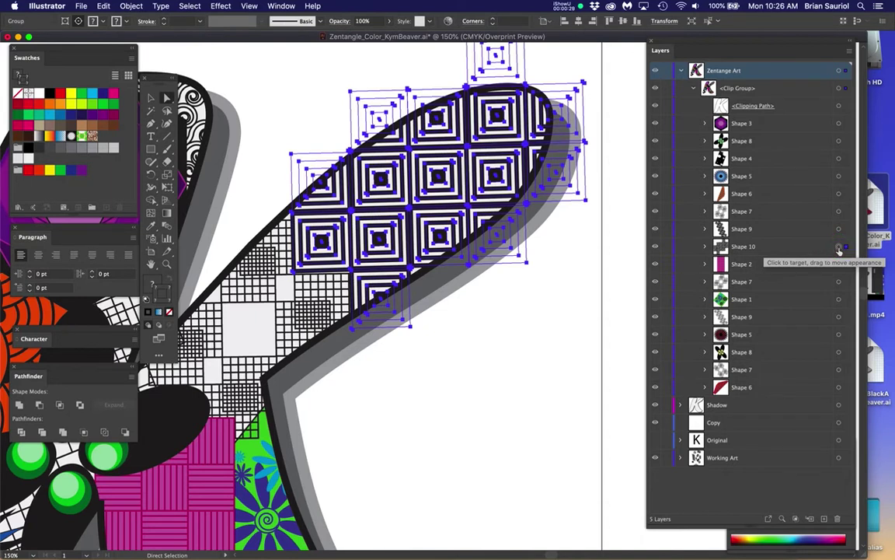
left_click(774, 249)
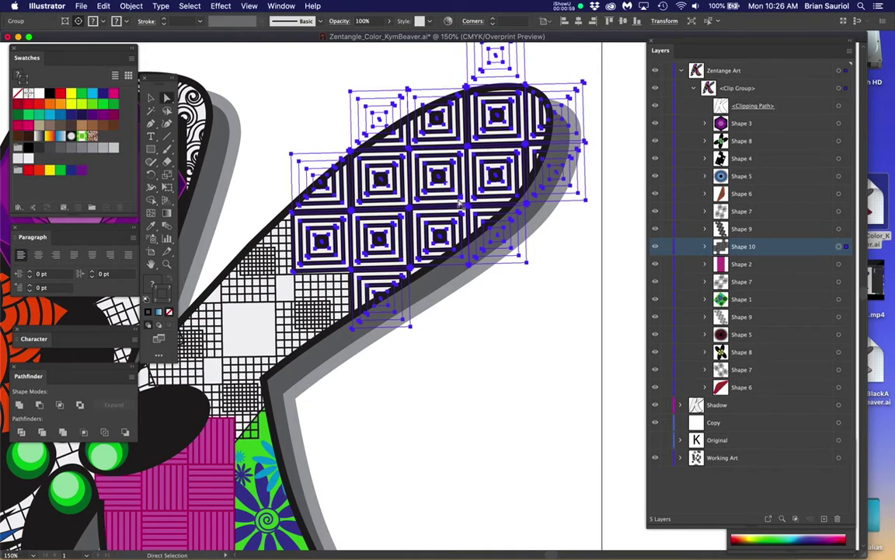
left_click(839, 247)
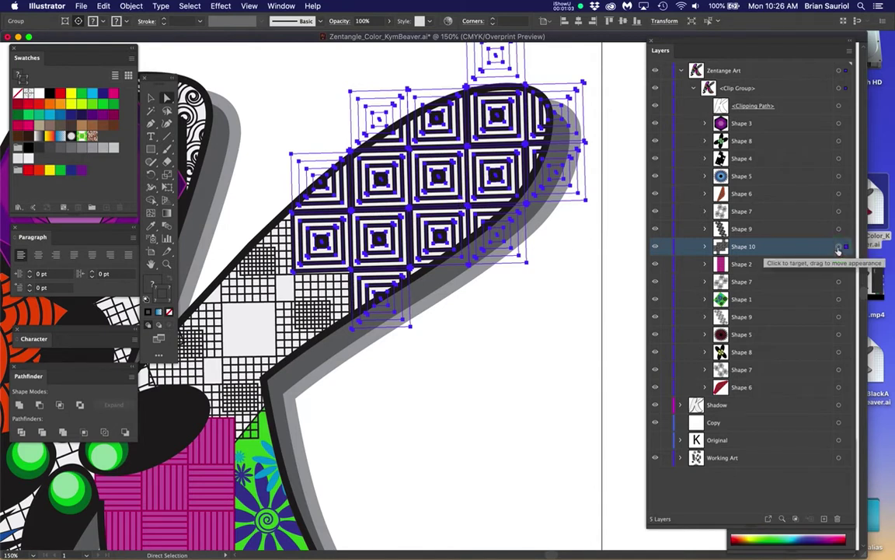
Step: Try to recolor Shape 10 with Recolor Artwork, using the All option for the number of colors
left_click_drag(104, 5, 243, 180)
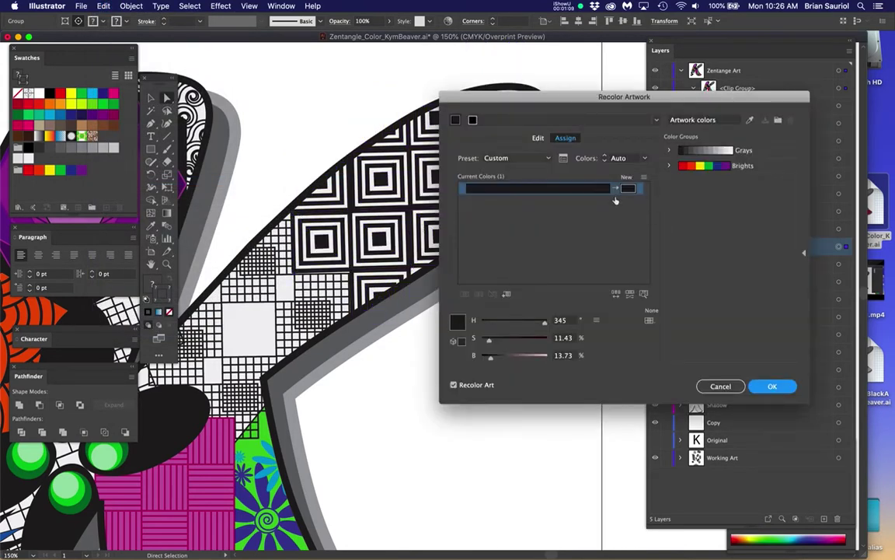
left_click(615, 189)
left_click_drag(587, 100, 584, 137)
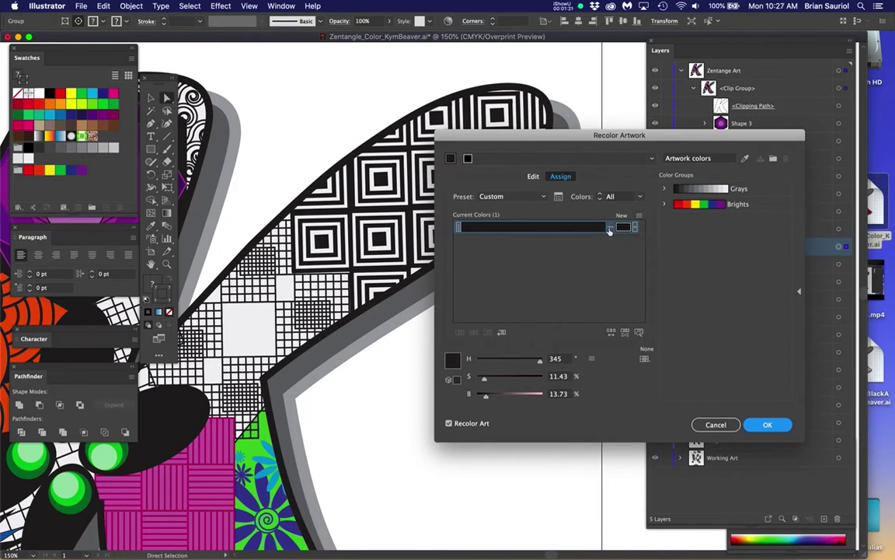
left_click(637, 197)
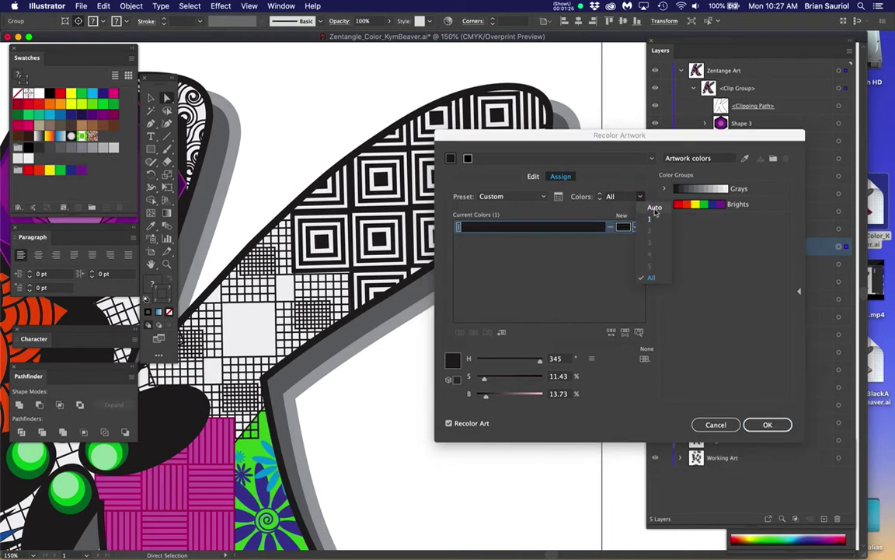
left_click(651, 278)
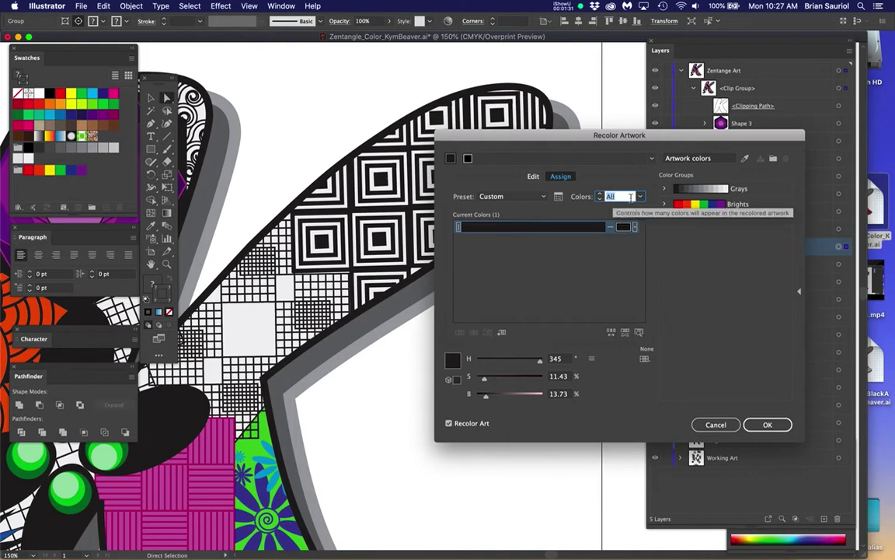
left_click(449, 424)
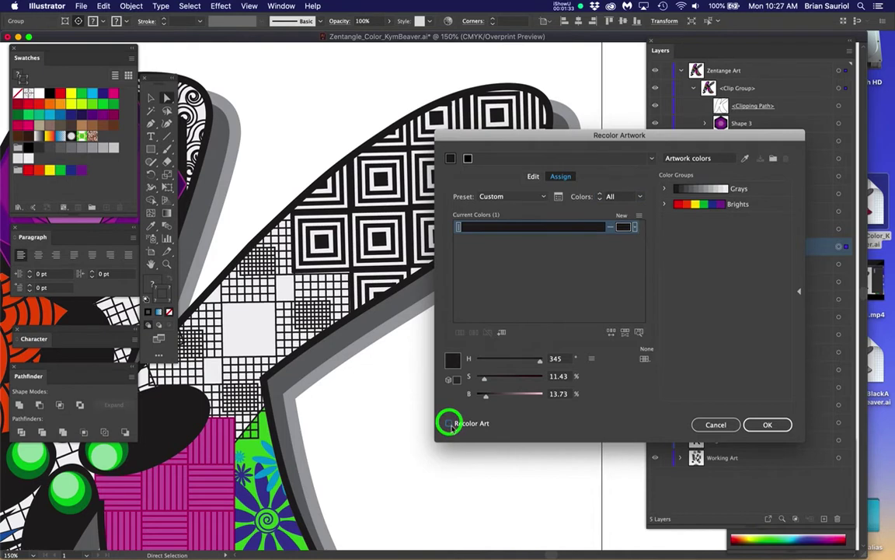
left_click(450, 427)
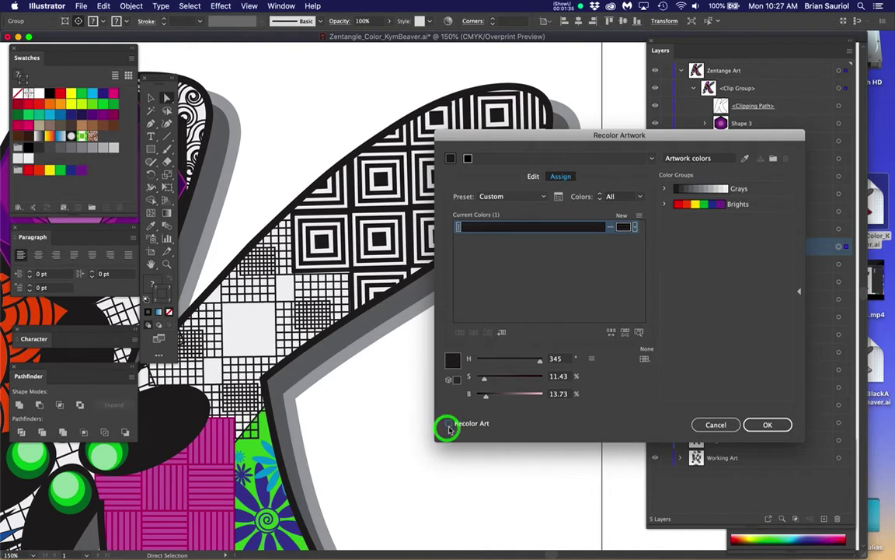
left_click(768, 425)
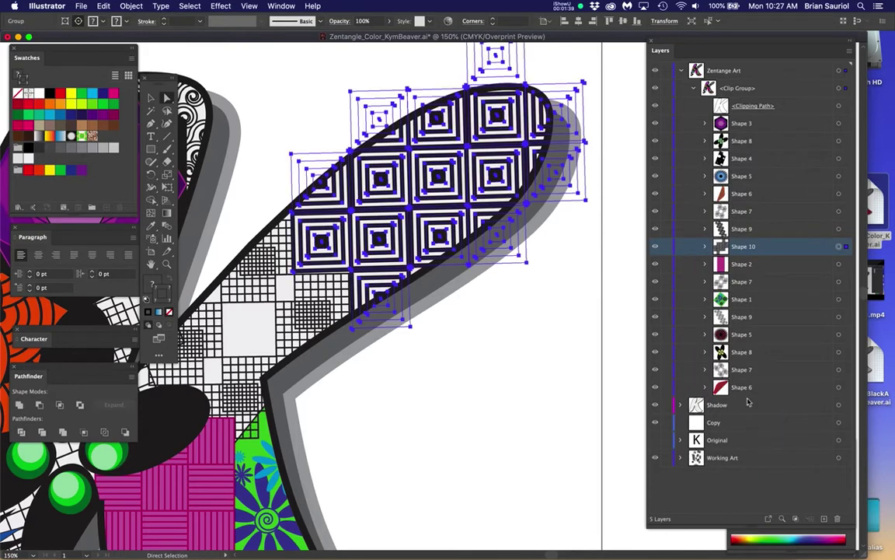
Step: Recolor the black in Shape 10 to bright red, with hue 345°, saturation 95% and brightness 96%
left_click(108, 5)
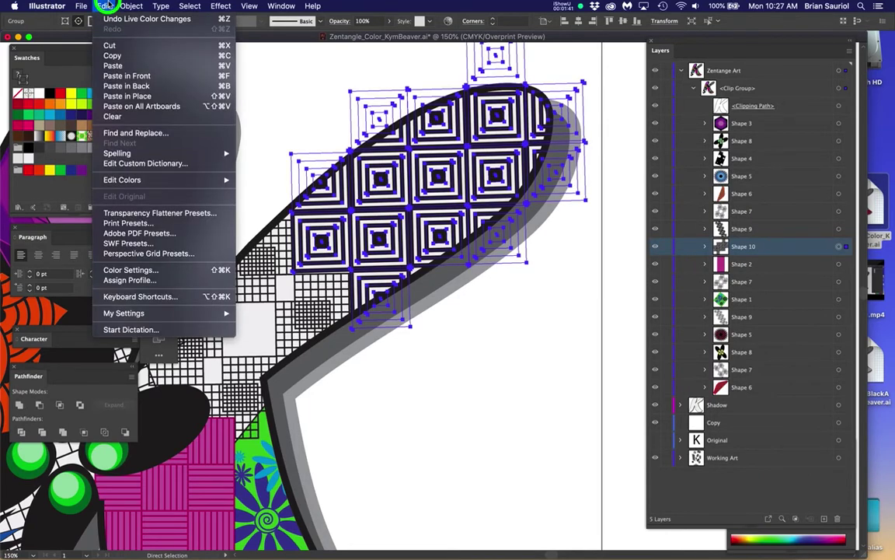
mouse_move(129, 180)
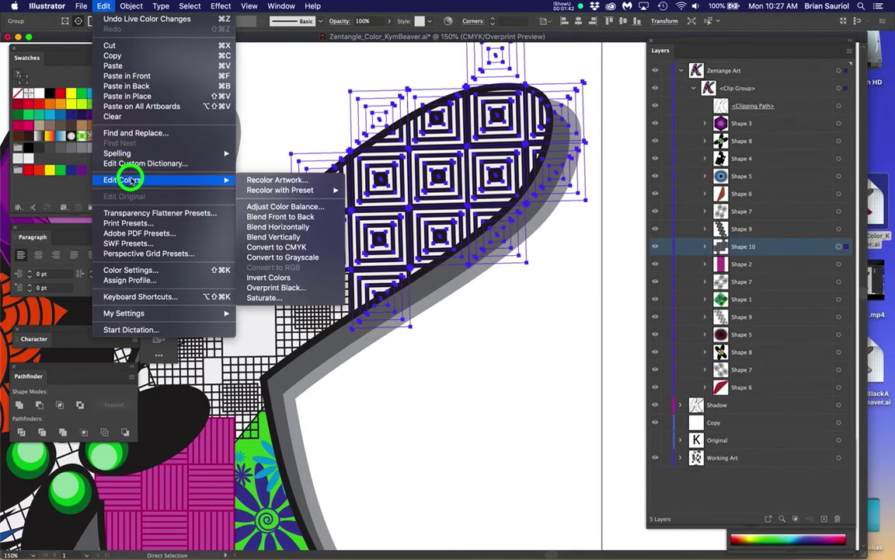
left_click(238, 179)
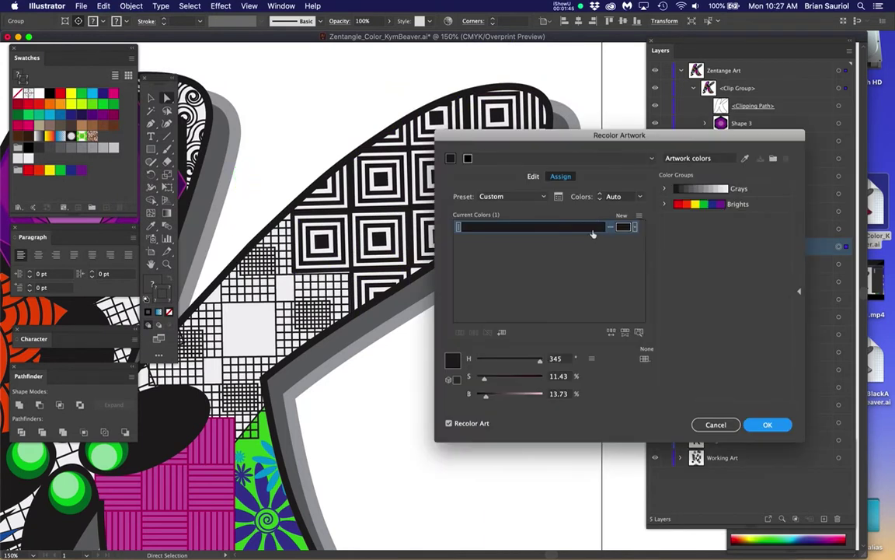
left_click(611, 228)
left_click(467, 158)
left_click_drag(486, 381, 540, 405)
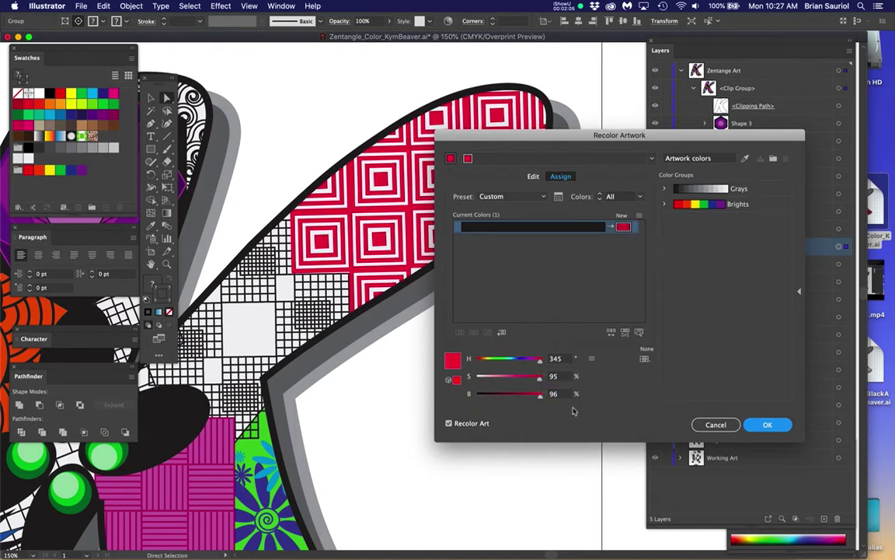
left_click(769, 425)
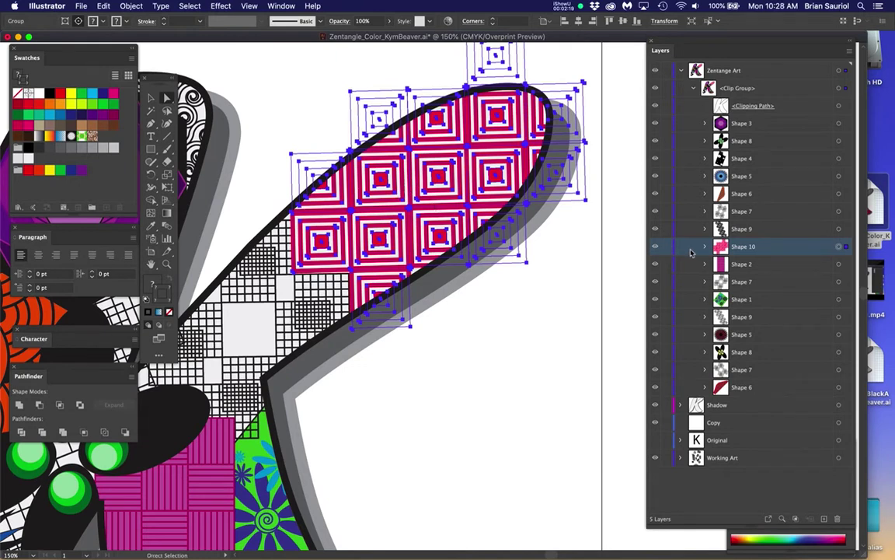
Step: Lock all the other shapes in the clip group, and expand Shape 10 to show its groups and rectangles
left_click_drag(665, 230, 663, 128)
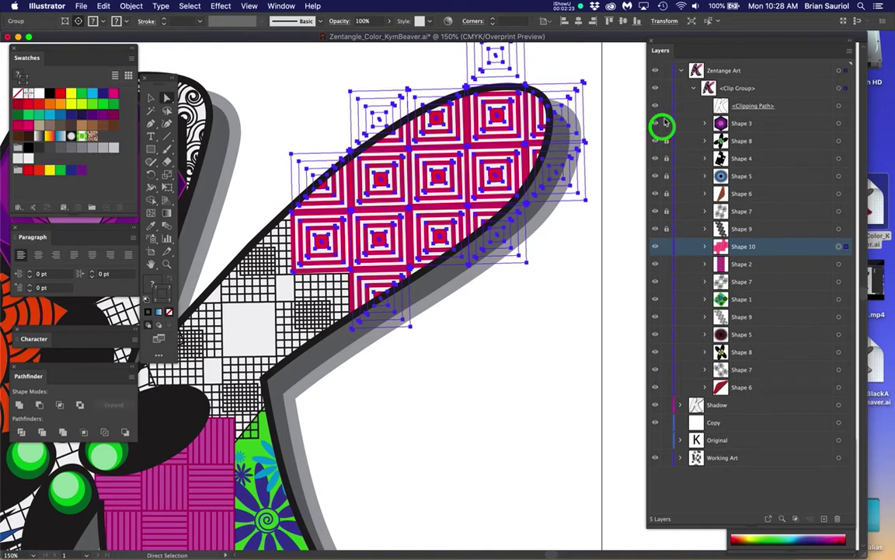
left_click_drag(664, 269, 670, 388)
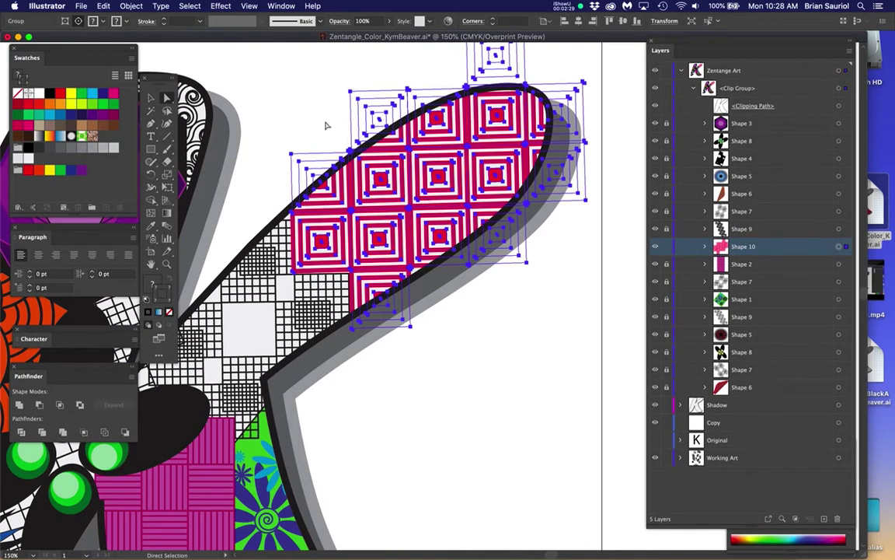
left_click(796, 243)
left_click(705, 246)
scroll(778, 280, "down", 5)
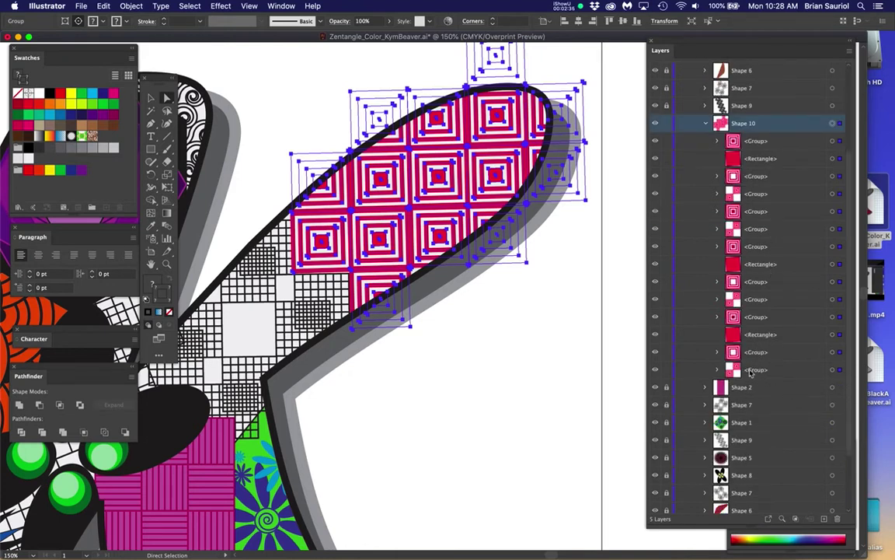
left_click(771, 123)
key("p")
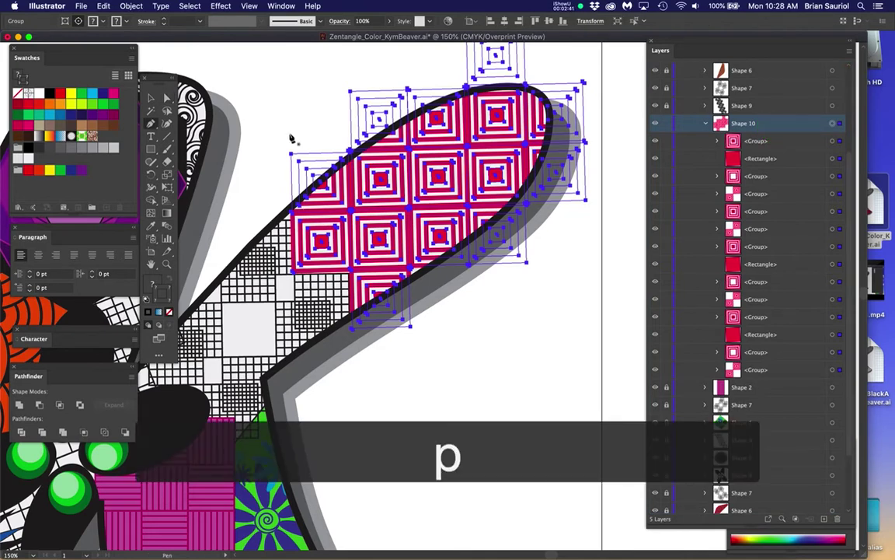
scroll(380, 237, "up", 1)
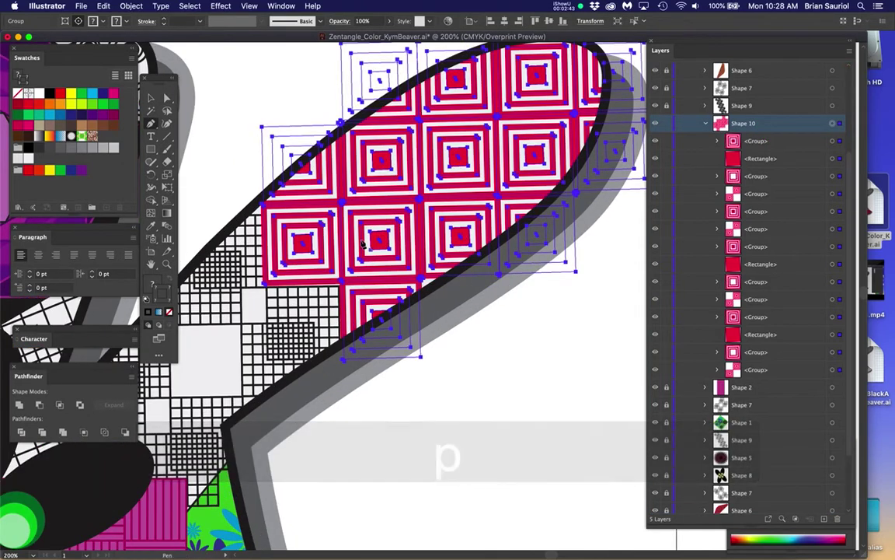
left_click(259, 101)
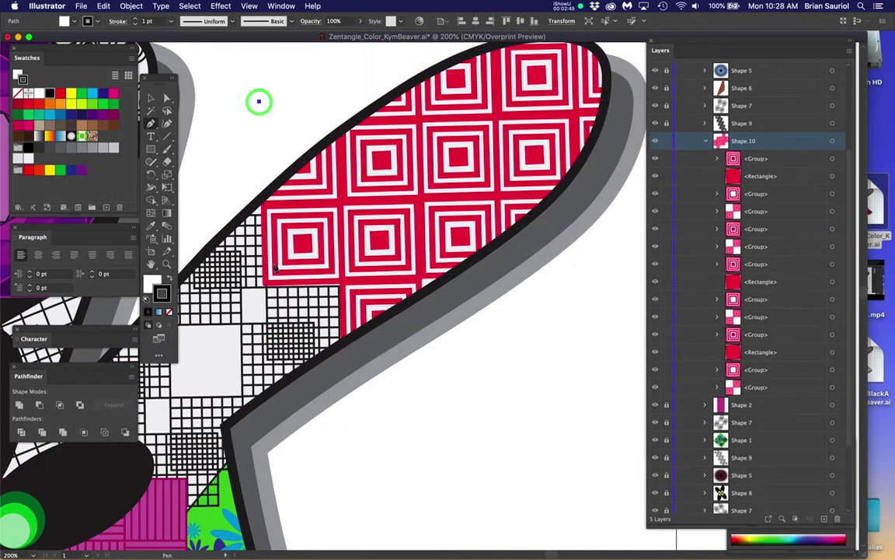
left_click(260, 281)
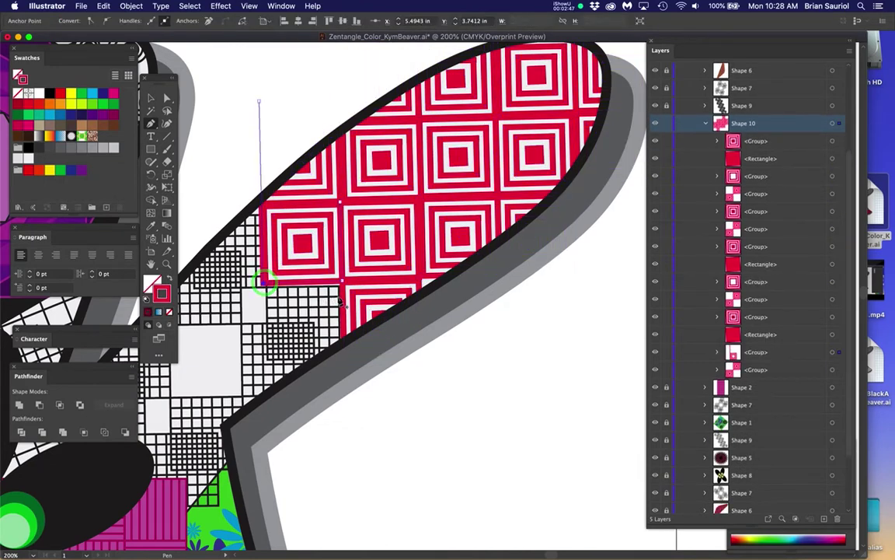
key("a")
key("super+z")
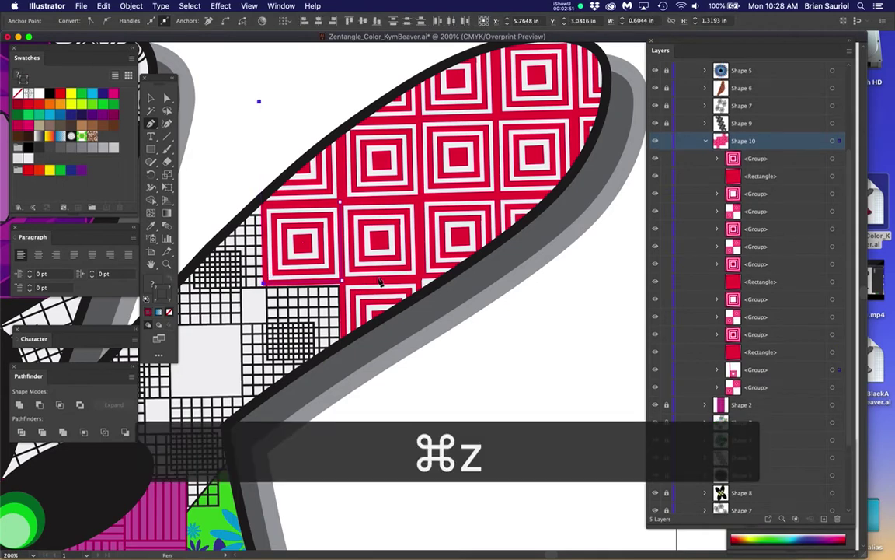
key("super+z")
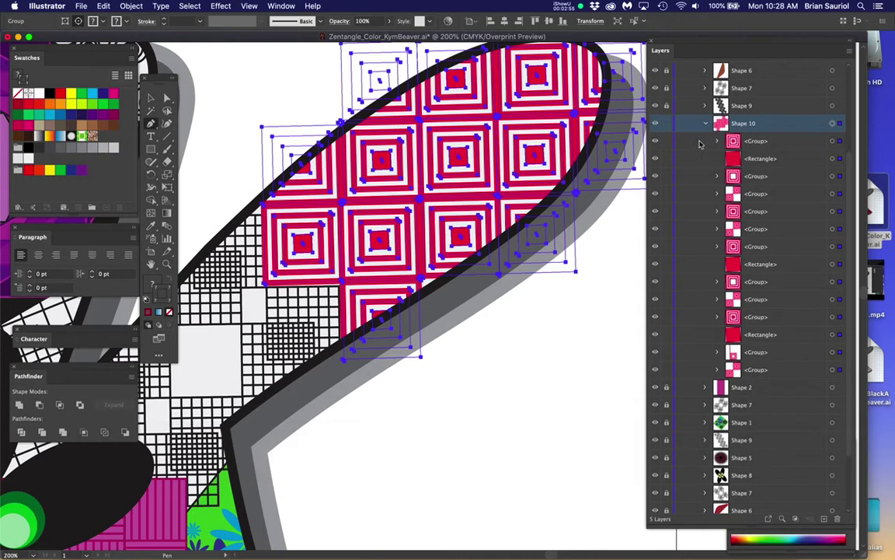
Step: Lock every group and rectangle inside Shape 10, and keep Shape 10 as the active group for new artwork
left_click(767, 126)
left_click_drag(666, 141, 673, 369)
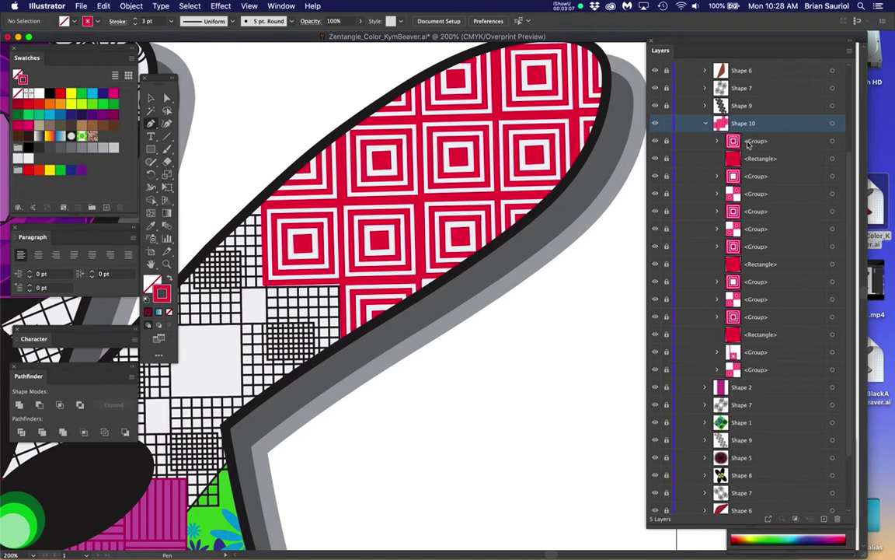
left_click(776, 123)
left_click(655, 123)
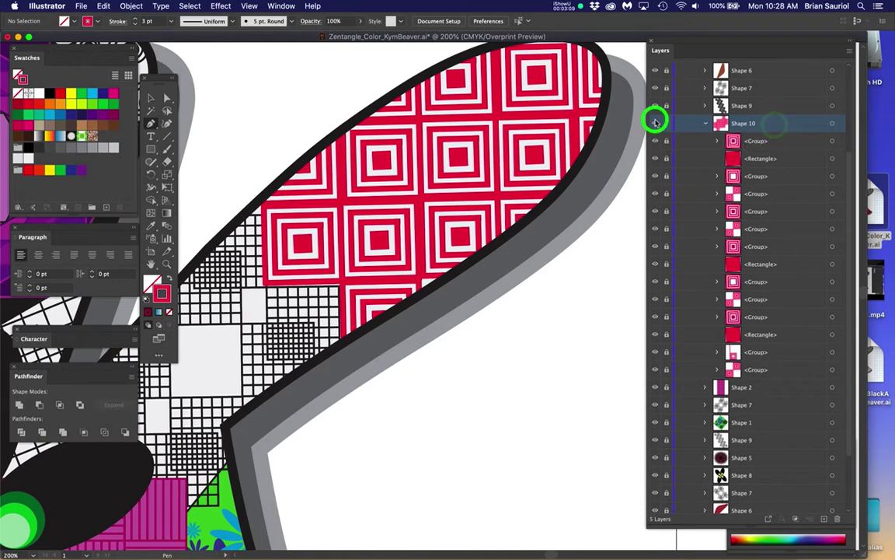
left_click(655, 122)
left_click(655, 123)
left_click(769, 123)
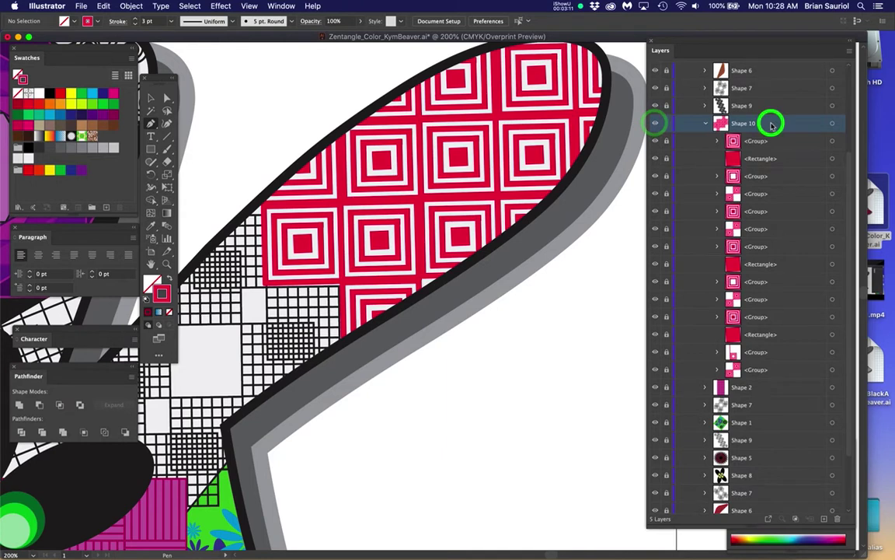
Step: Start a Pen path without stroke down the left edge of the red square pattern to its lower-left corner
left_click(259, 150)
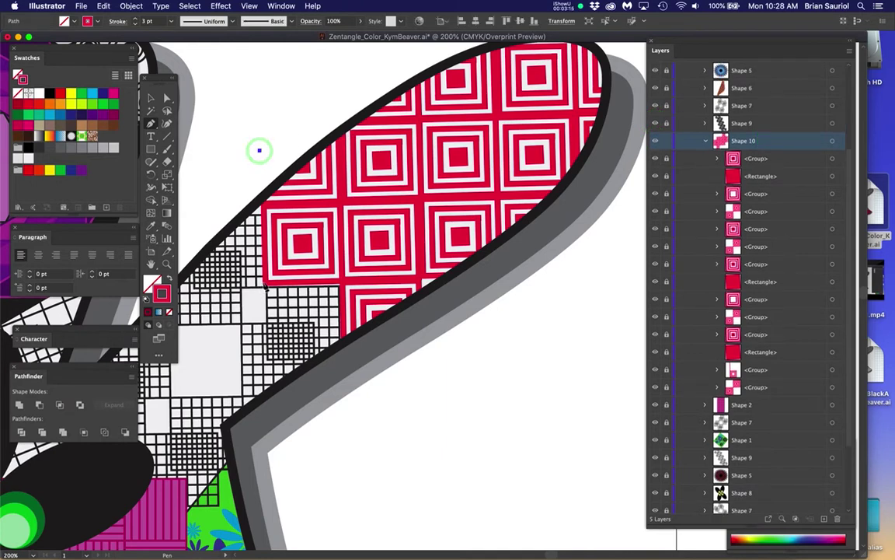
left_click(261, 281)
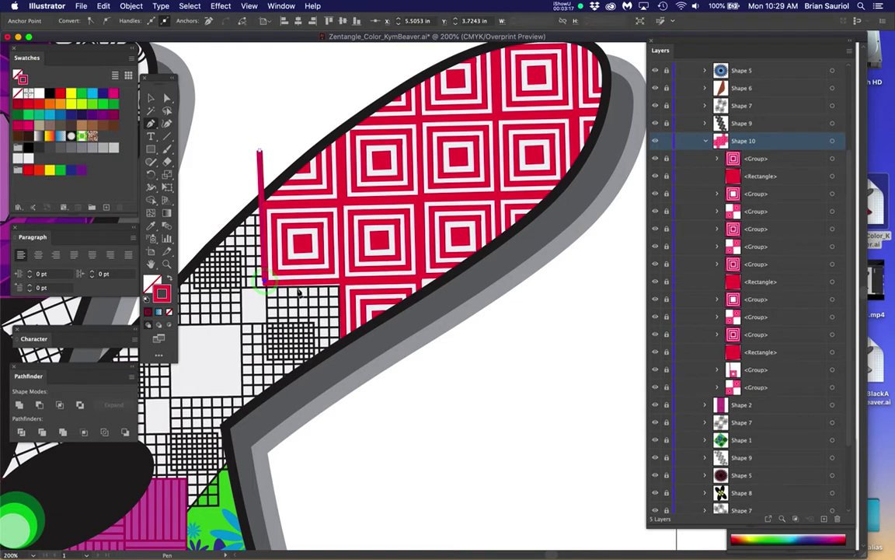
left_click(167, 293)
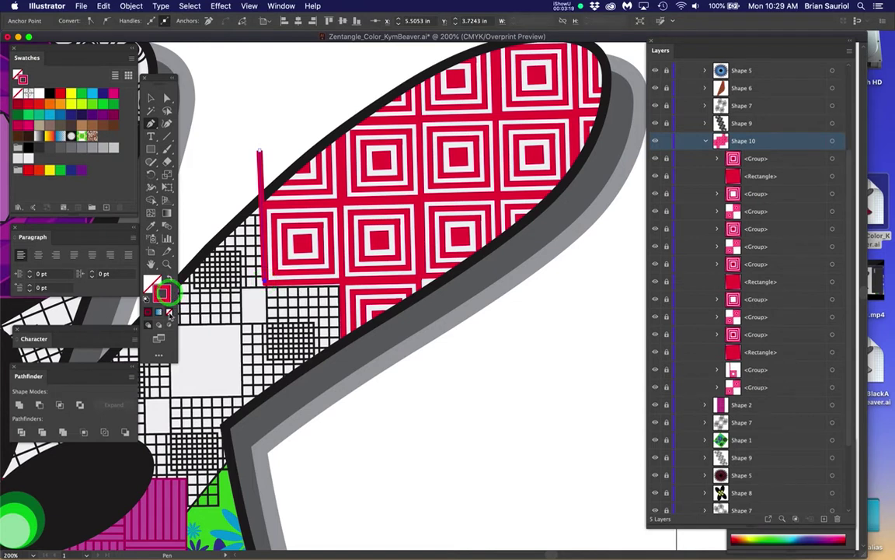
left_click(169, 311)
key("a")
key("p")
left_click(262, 148)
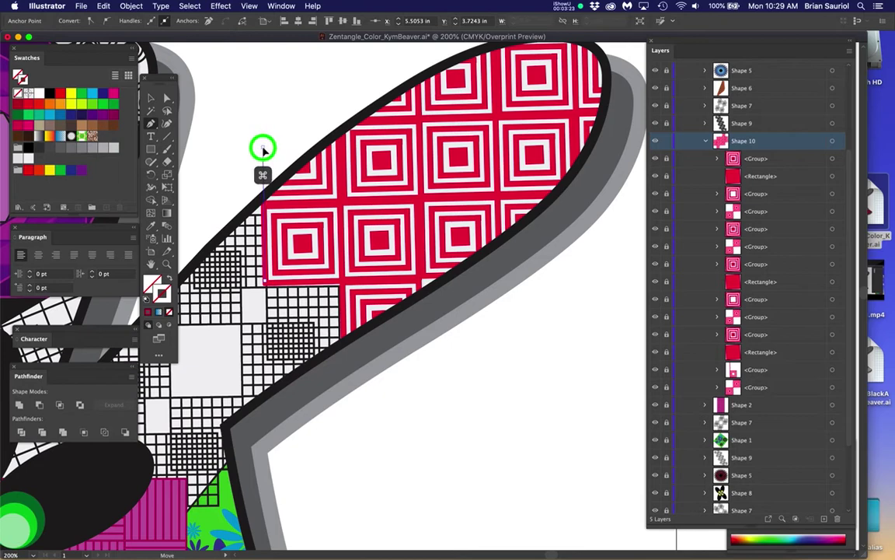
scroll(288, 292, "up", 1)
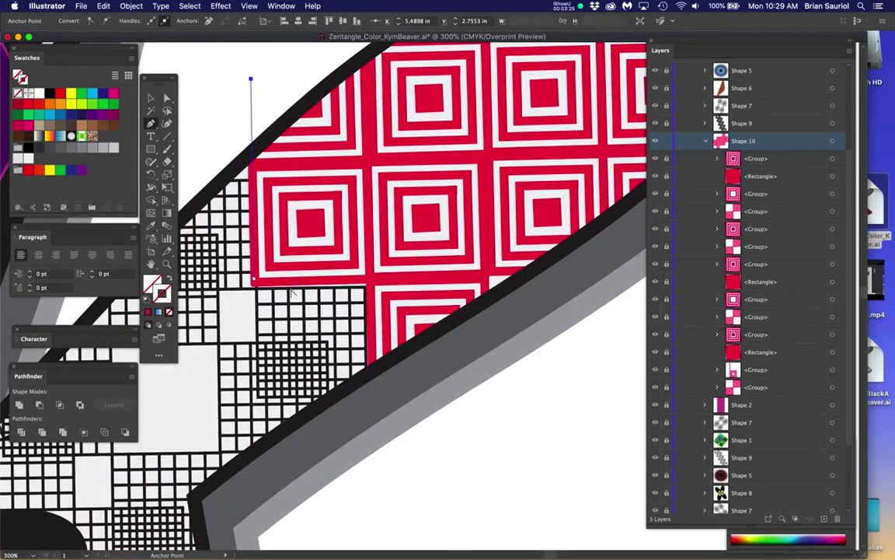
left_click(256, 284)
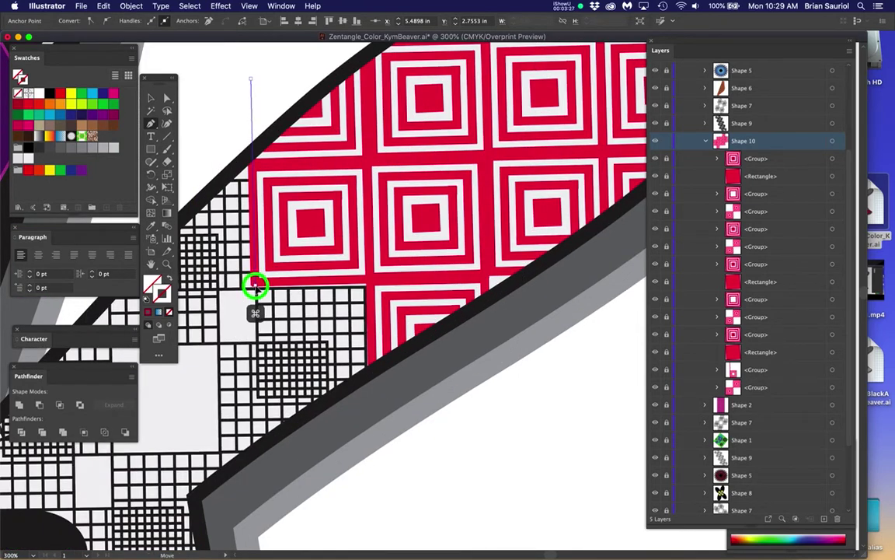
Step: Continue the path along the pattern's stepped lower edge and close it loosely around the rounded end of the letter's arm
left_click(370, 282)
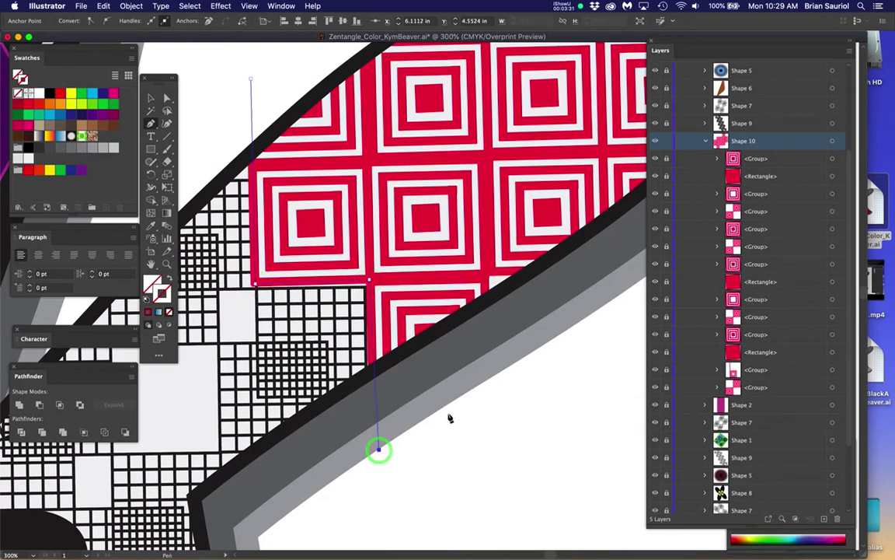
scroll(455, 409, "down", 2)
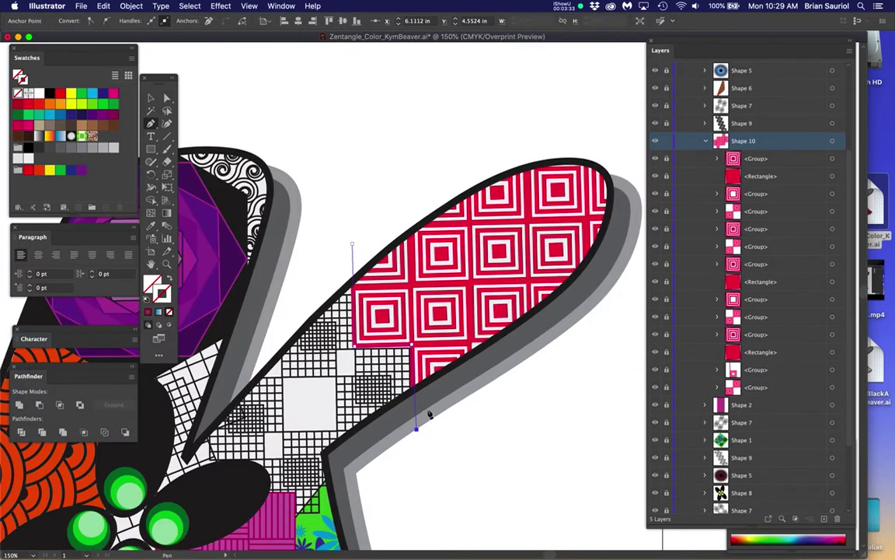
left_click(607, 321)
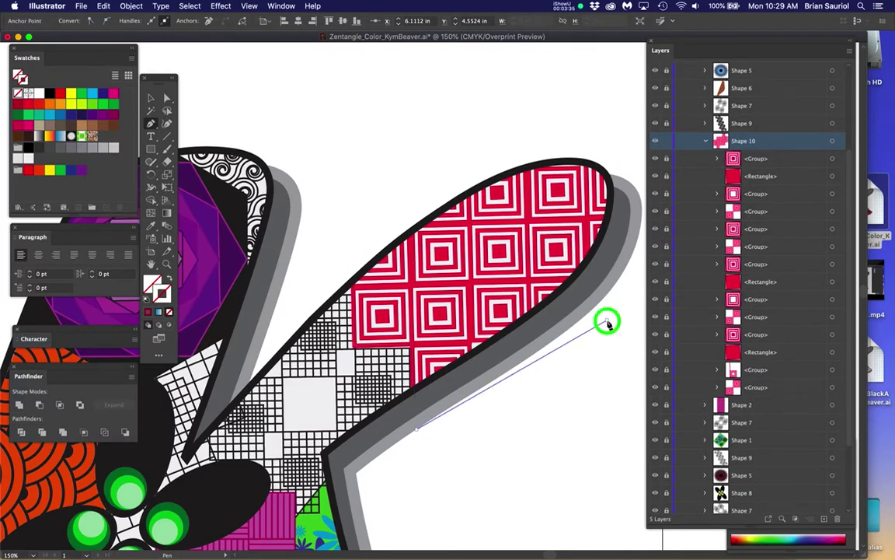
left_click(640, 210)
left_click(622, 127)
left_click(494, 142)
left_click(353, 245)
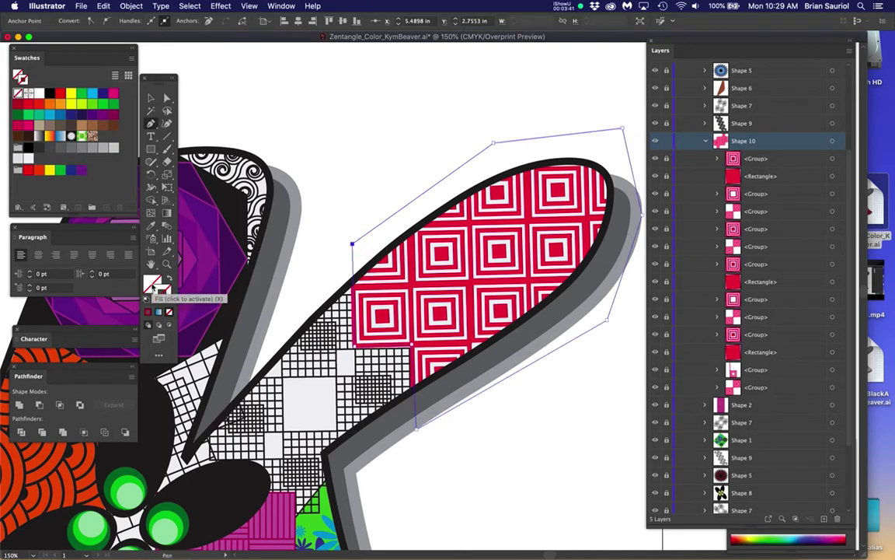
Step: Fill the closed outline with white
double_click(152, 286)
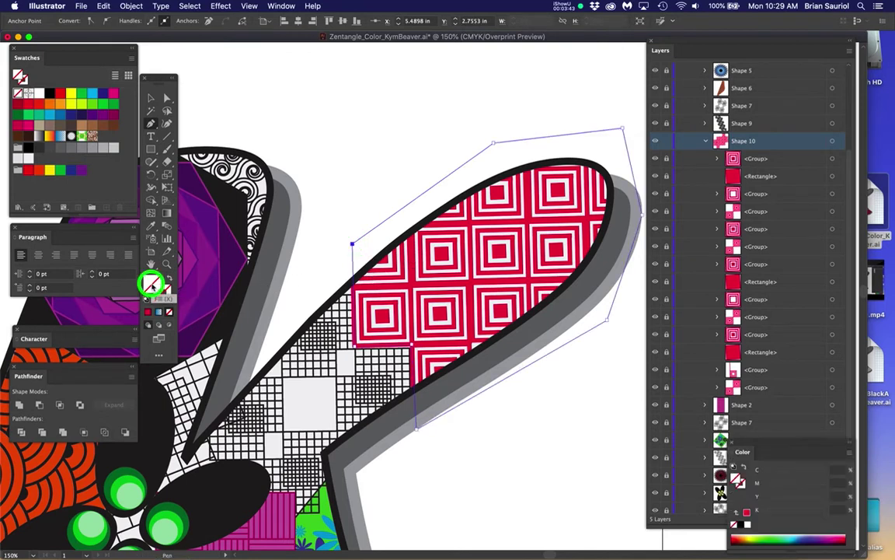
left_click_drag(282, 115, 273, 103)
left_click(524, 113)
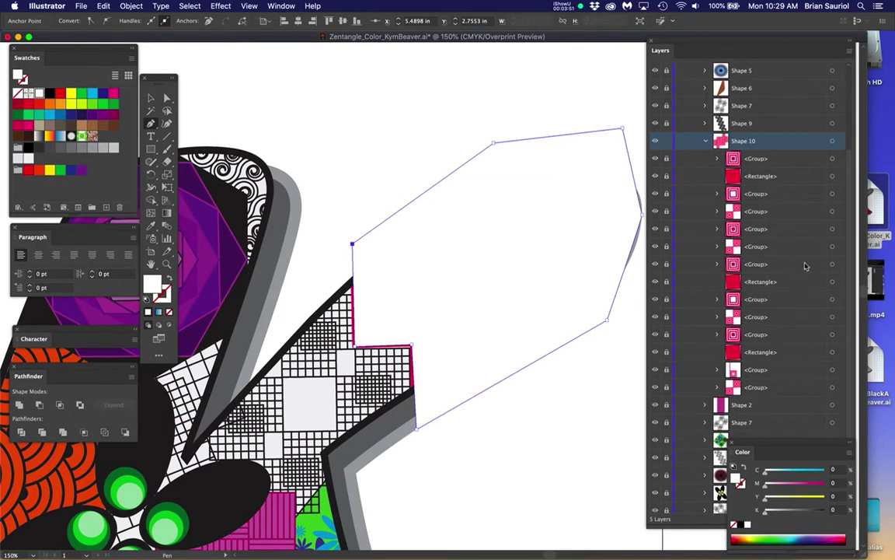
Step: Move the white path into the Shape 10 group, beneath all its groups and rectangles
scroll(805, 264, "up", 5)
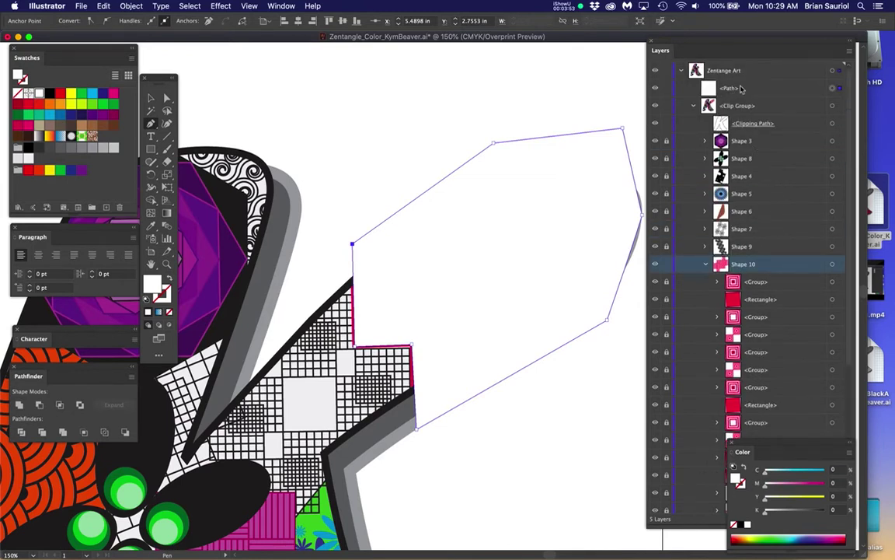
left_click(742, 88)
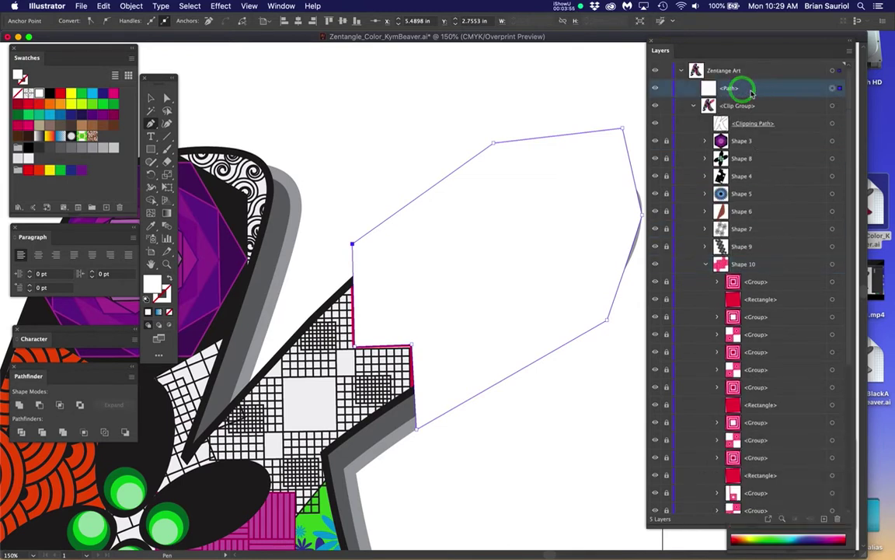
left_click_drag(772, 87, 792, 411)
left_click_drag(785, 209, 785, 306)
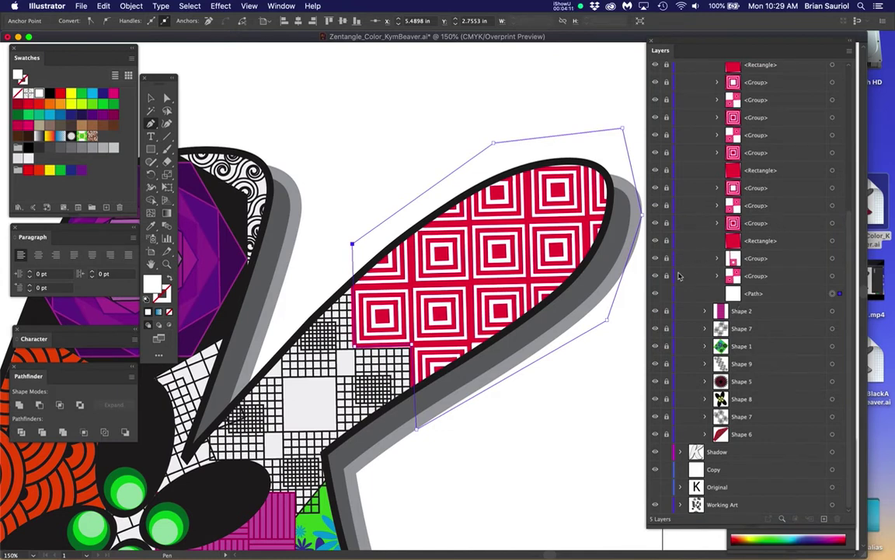
Step: Unlock the groups and rectangles inside Shape 10 below its first group
left_click_drag(666, 278, 662, 87)
scroll(663, 125, "up", 5)
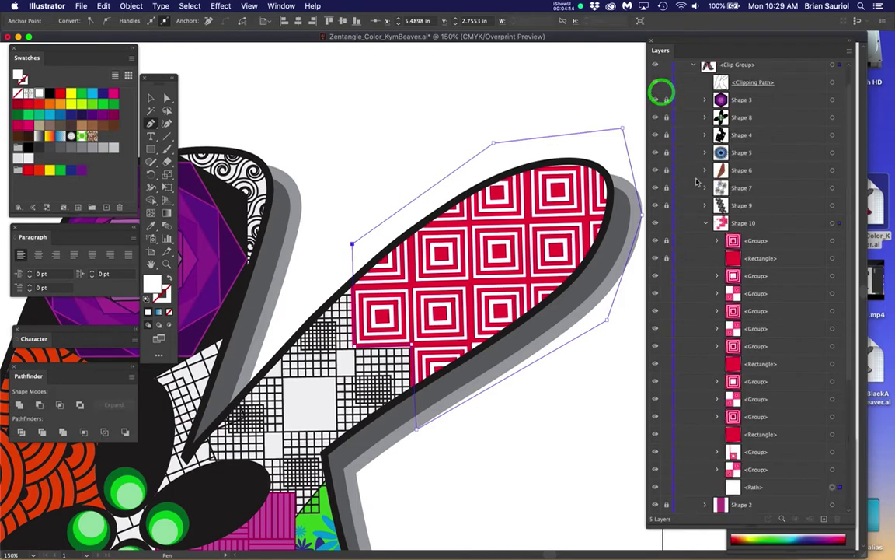
left_click(667, 259)
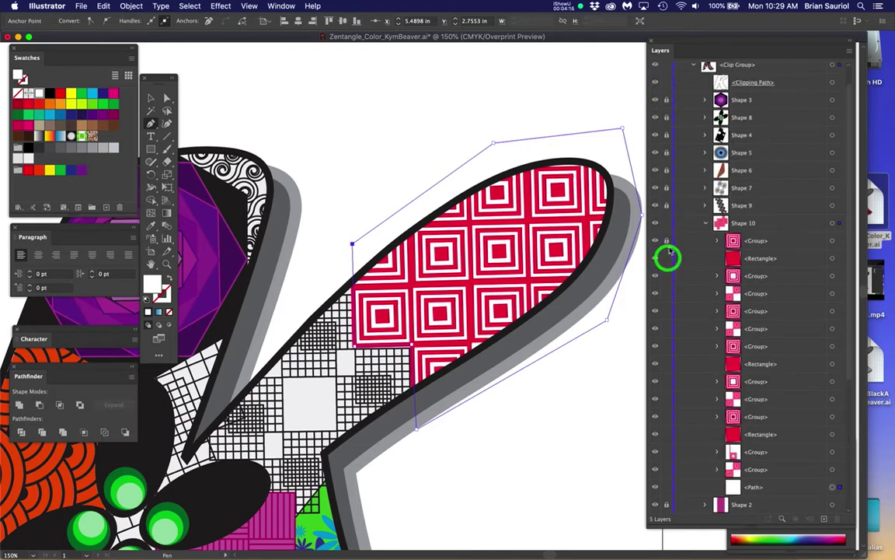
Step: Select all Shape 10 artwork and, in Recolor Artwork, change the white active color to purple with hue 267°, saturation 73% and brightness 100%
left_click(782, 227)
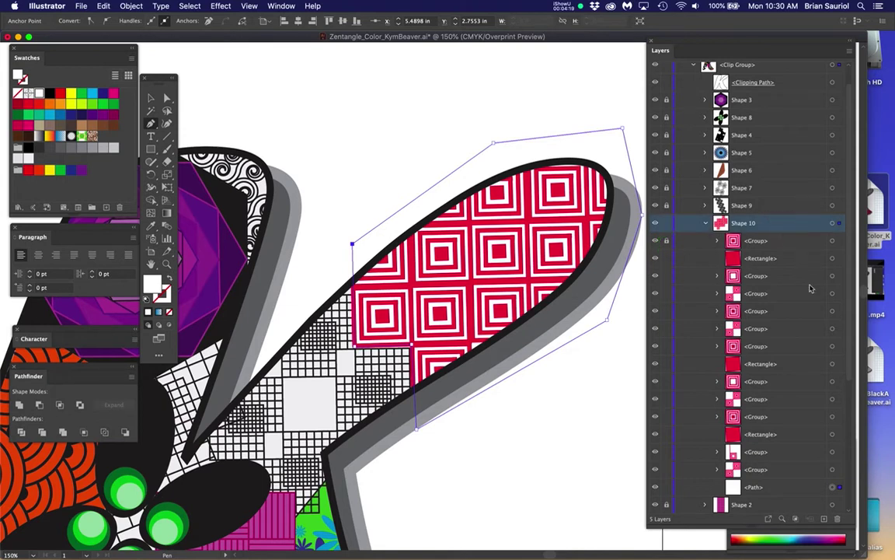
scroll(809, 289, "down", 5)
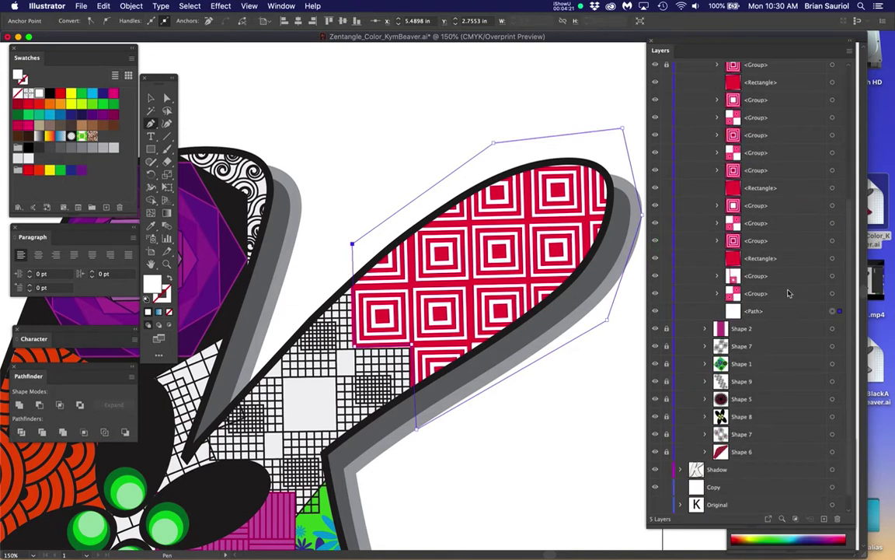
scroll(789, 293, "up", 5)
left_click(832, 241)
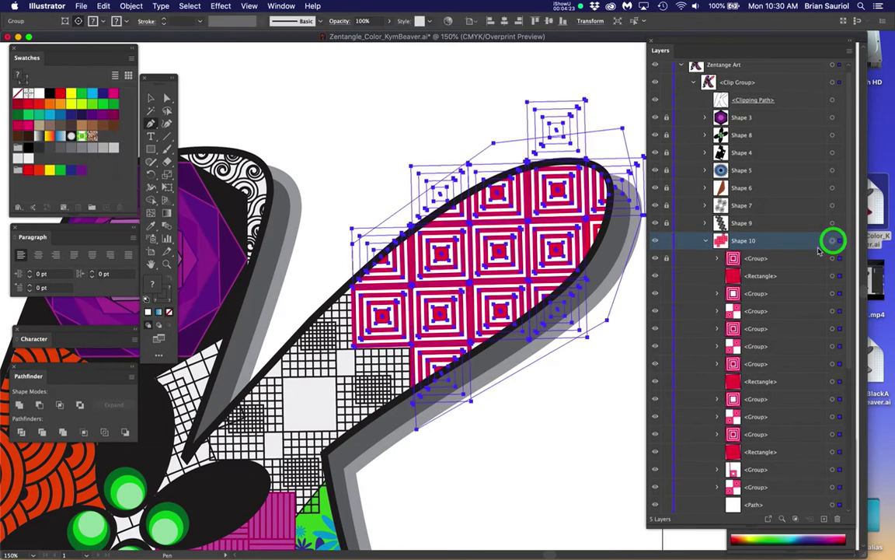
left_click(101, 5)
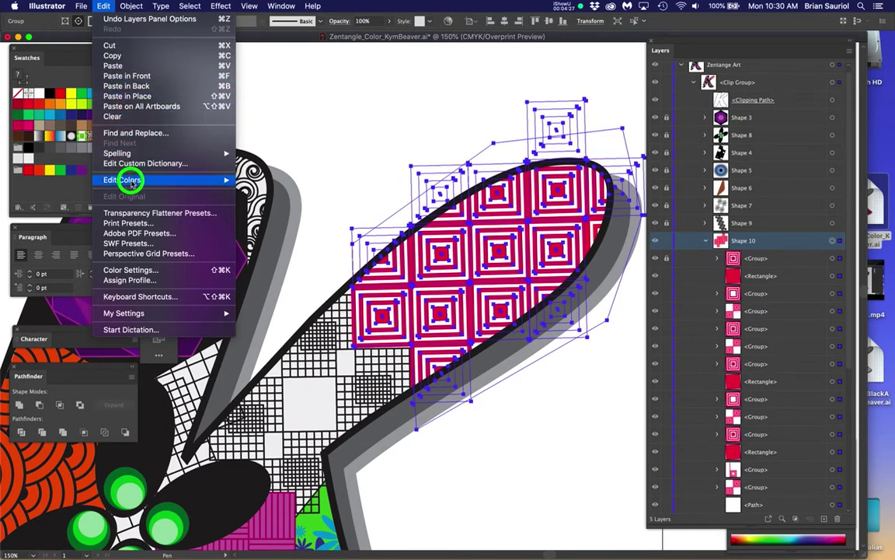
mouse_move(124, 180)
left_click(249, 181)
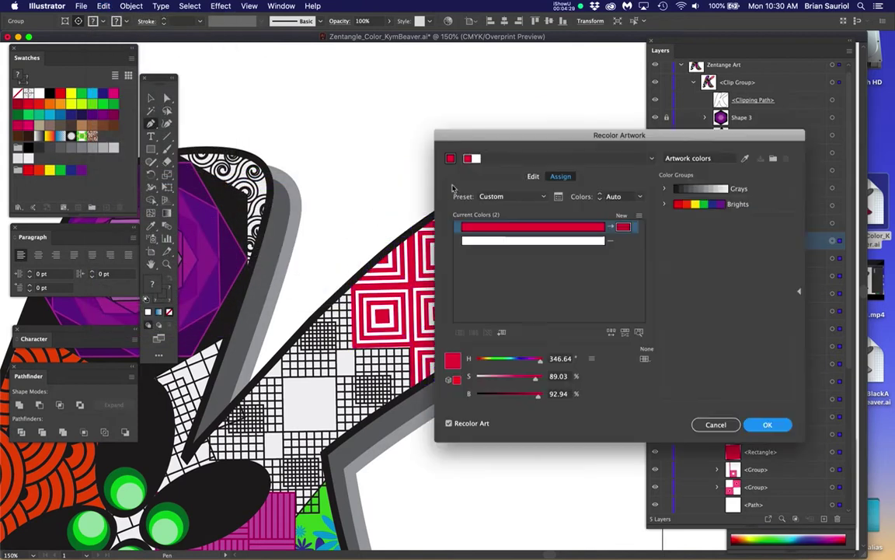
left_click(475, 159)
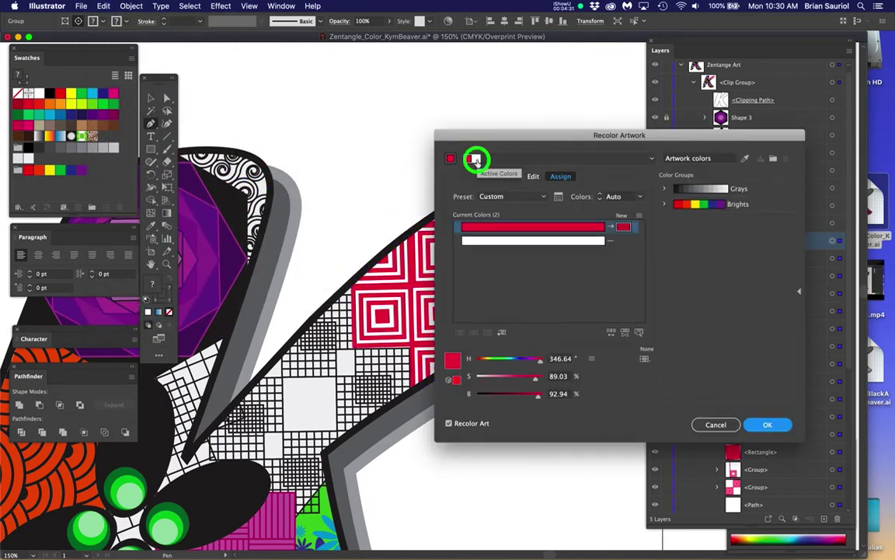
left_click_drag(479, 386, 524, 359)
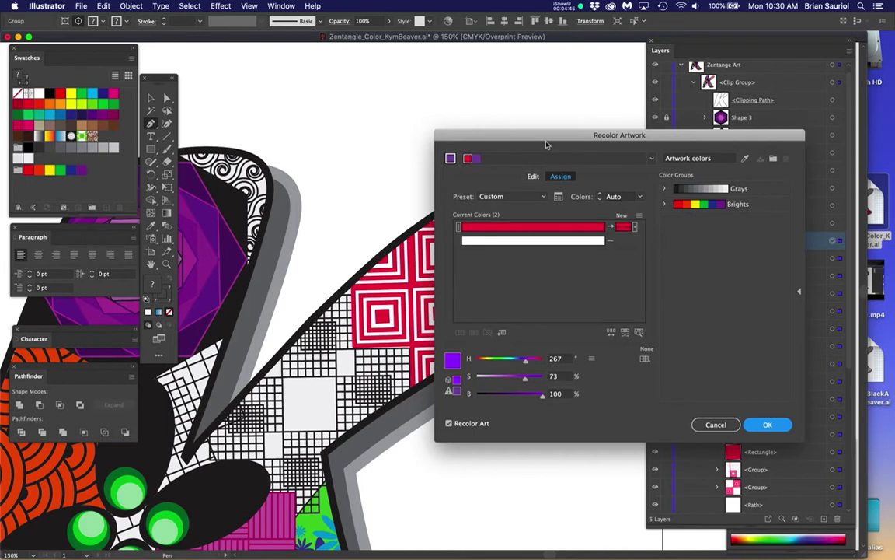
Step: Try to recolor Shape 10's white with the purple, using the All option for the number of colors, and apply the recoloring
left_click(560, 241)
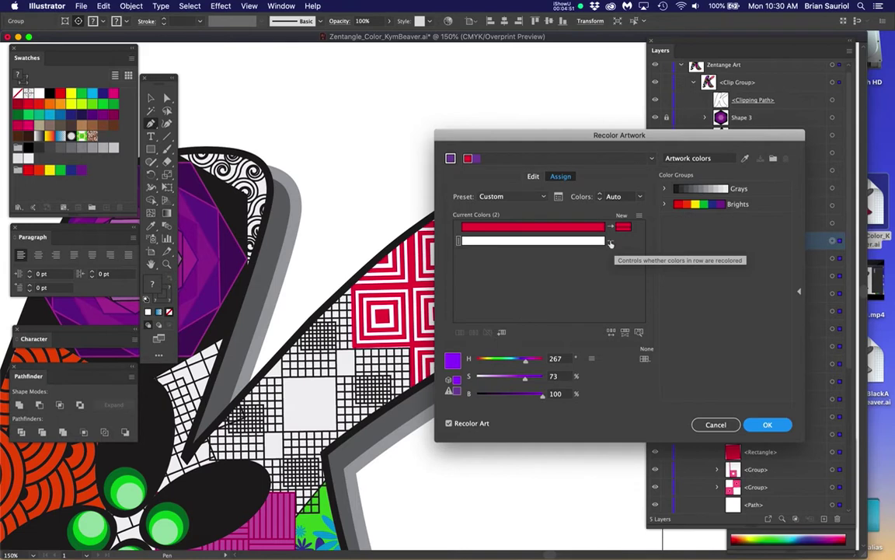
left_click(582, 227)
left_click(477, 159)
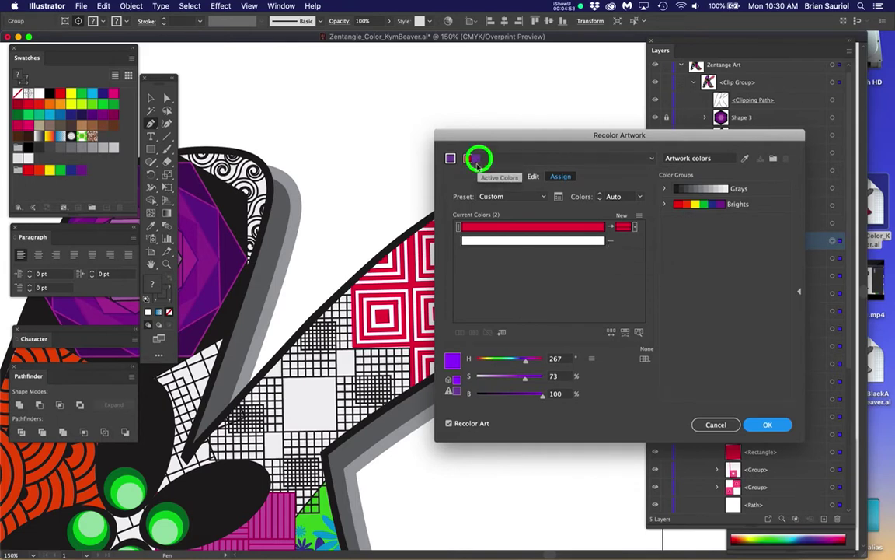
left_click(609, 244)
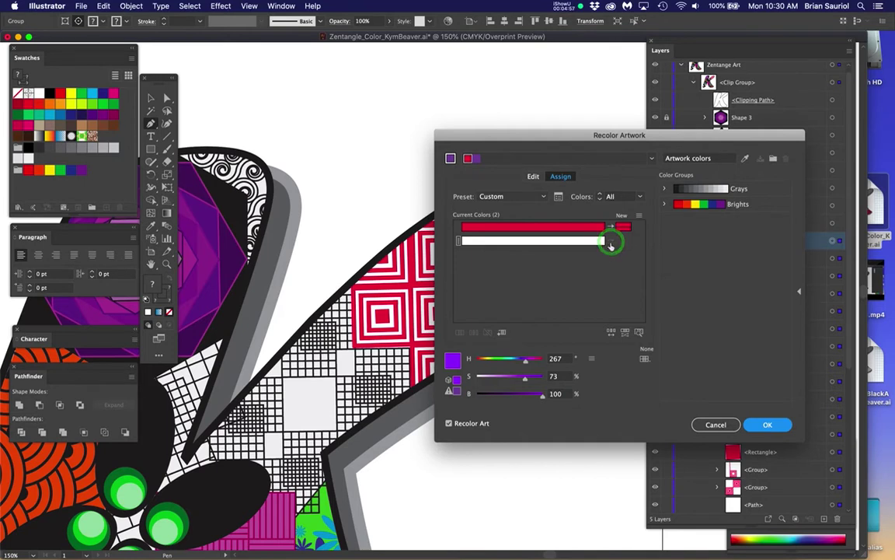
left_click(589, 241)
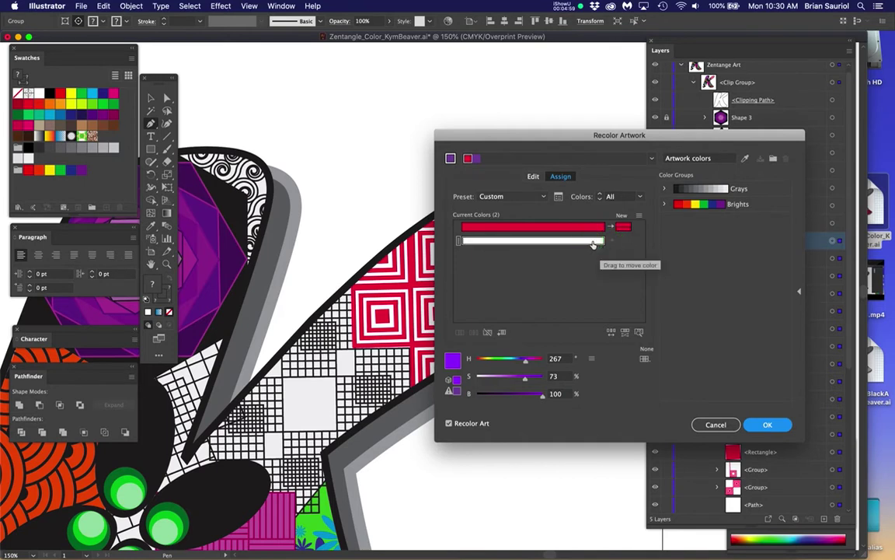
left_click_drag(531, 138, 556, 235)
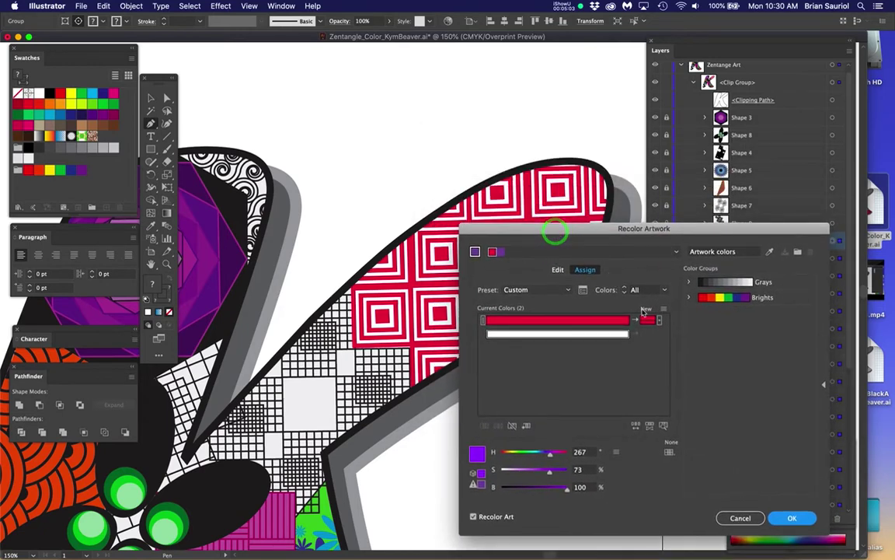
left_click(598, 335)
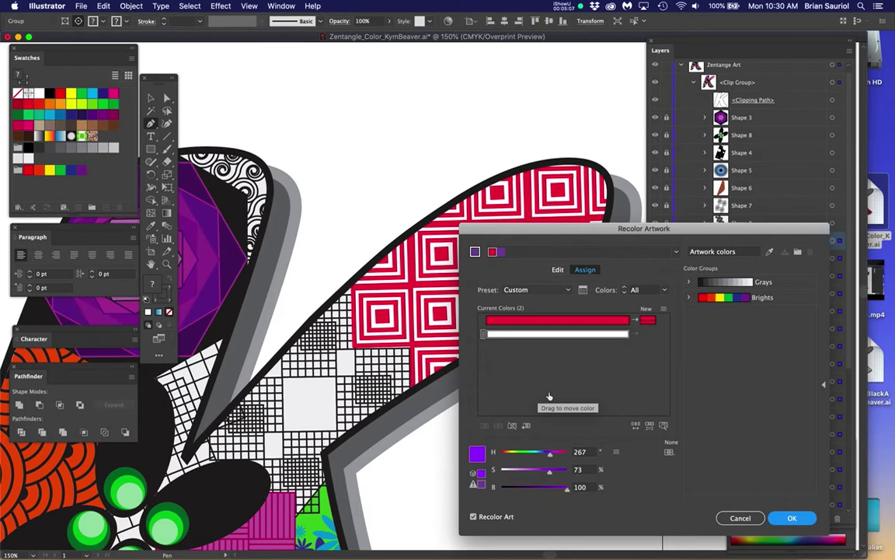
left_click(790, 517)
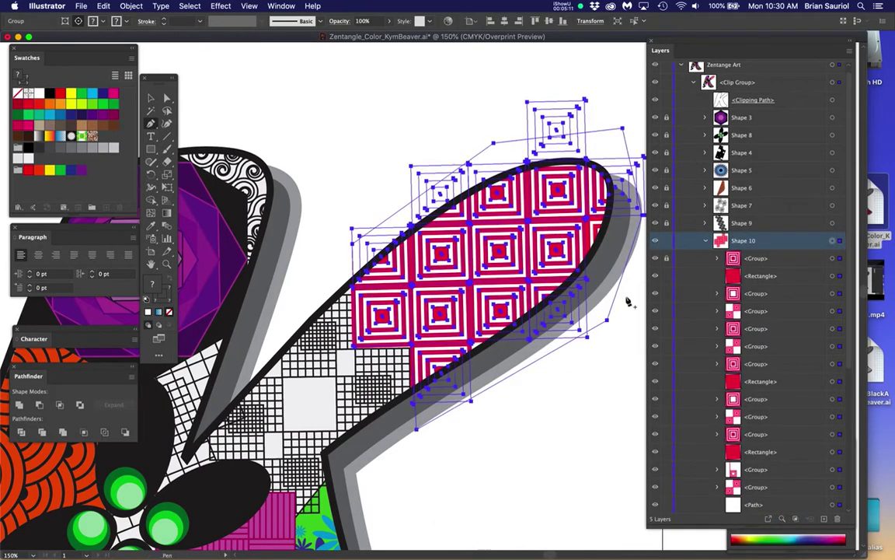
Step: Recolor the white background path at the bottom of Shape 10 to green with Recolor Artwork, using hue 147°, saturation 83% and brightness 100%
scroll(745, 403, "down", 5)
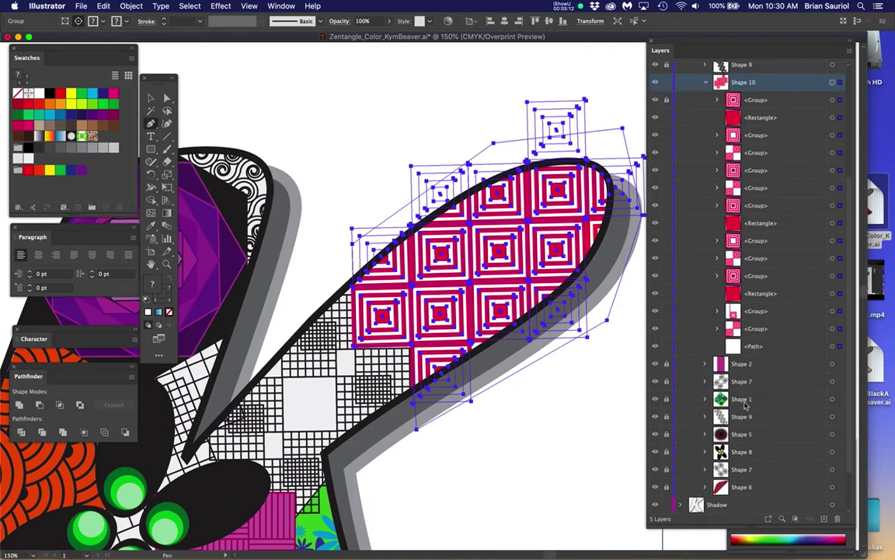
left_click(833, 347)
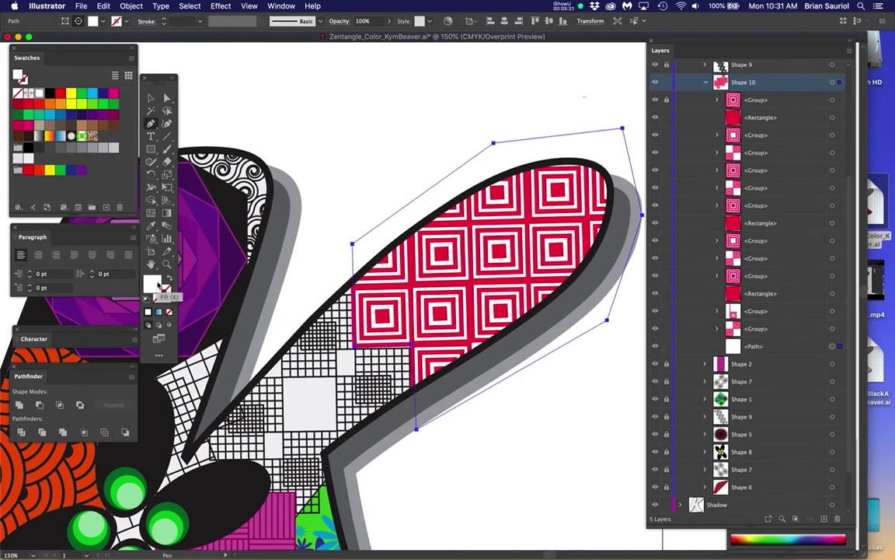
left_click(832, 346)
left_click(105, 6)
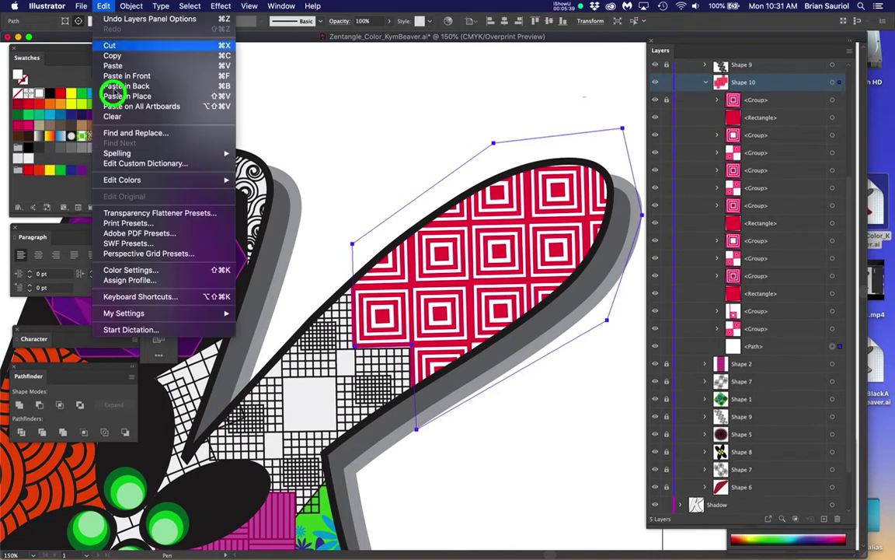
mouse_move(175, 180)
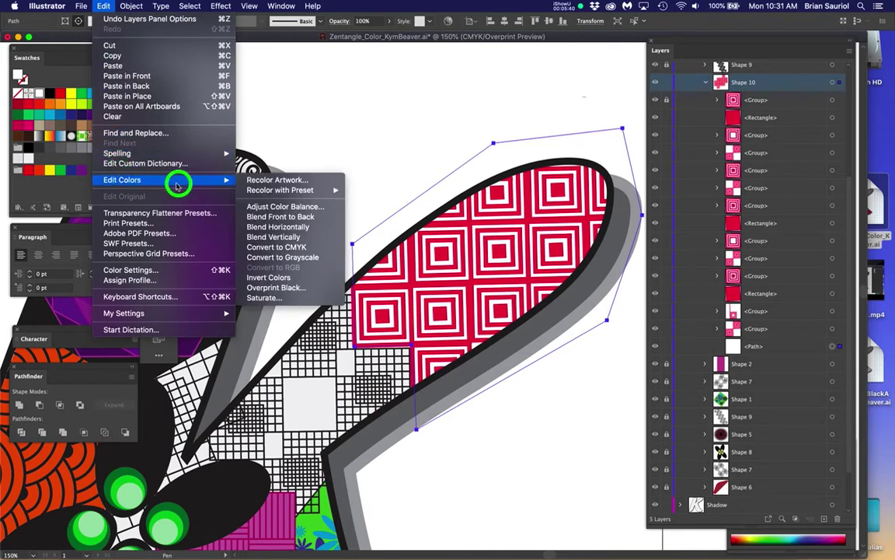
left_click(326, 182)
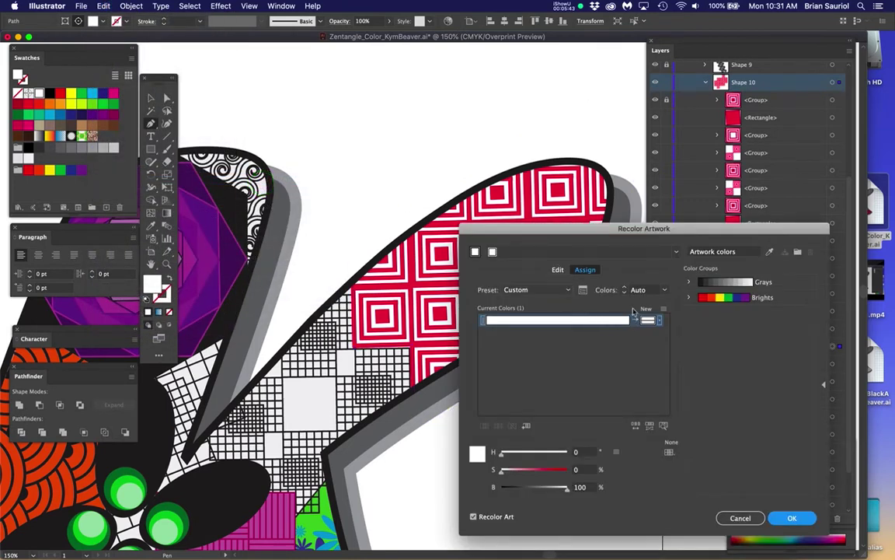
left_click_drag(599, 232, 595, 90)
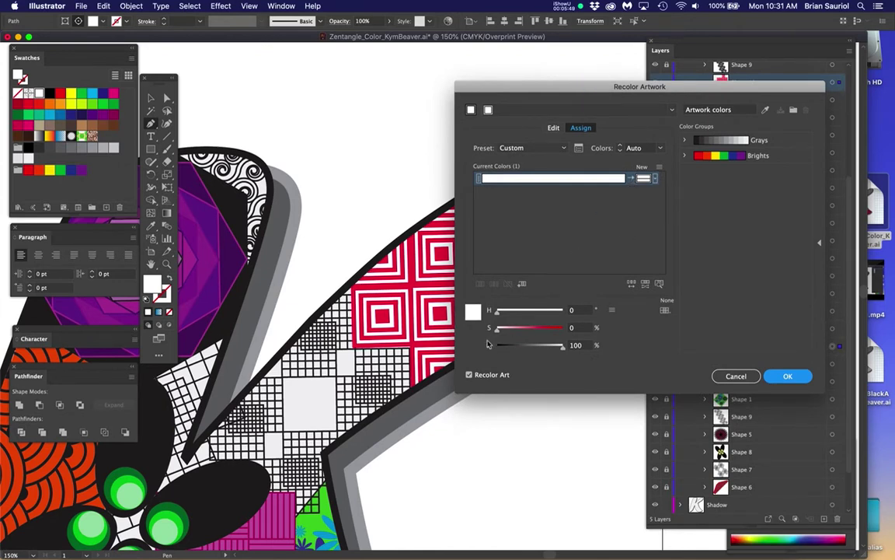
left_click_drag(499, 333, 551, 336)
left_click_drag(498, 312, 525, 314)
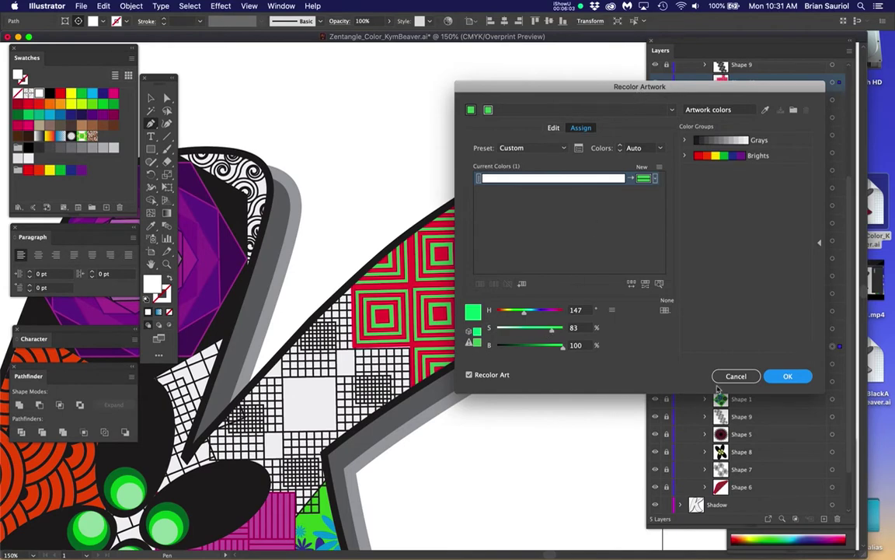
left_click(785, 376)
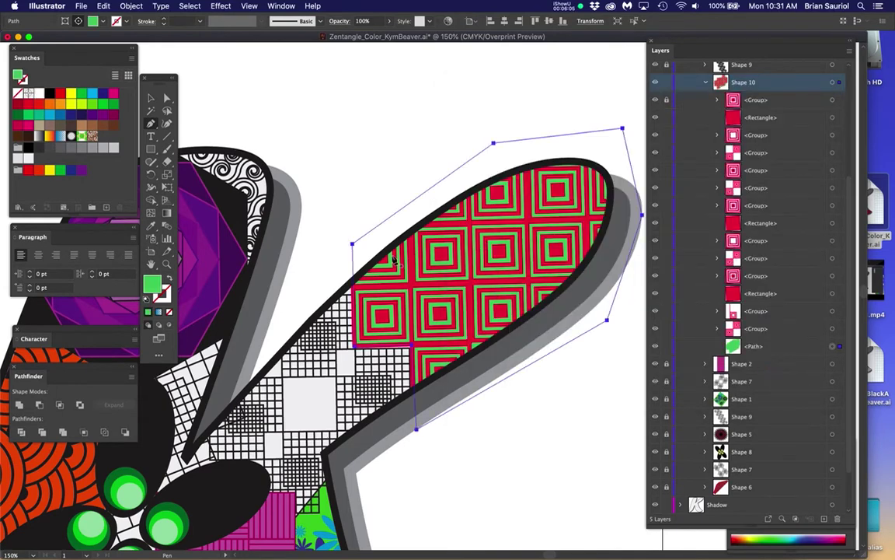
Step: Collapse and lock the finished Shape 10 group, with the spiral pattern in the K's lower leg in view
key("super+z")
key("super+minus")
key("super+minus")
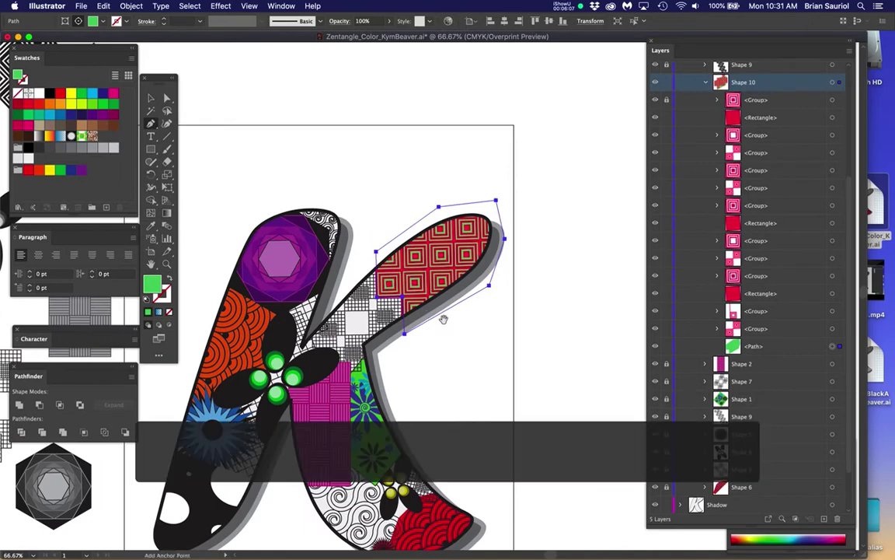
scroll(443, 195, "down", 5)
scroll(470, 256, "down", 2)
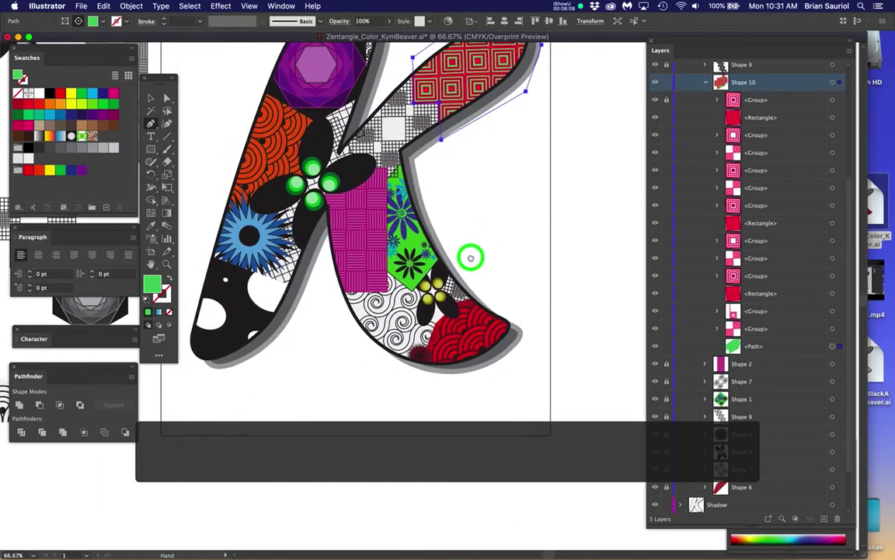
scroll(388, 329, "up", 2)
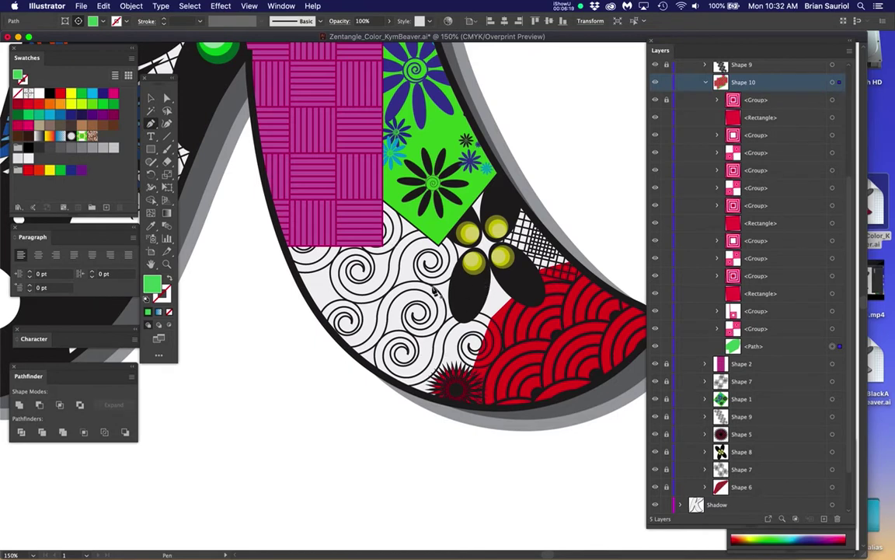
left_click(705, 84)
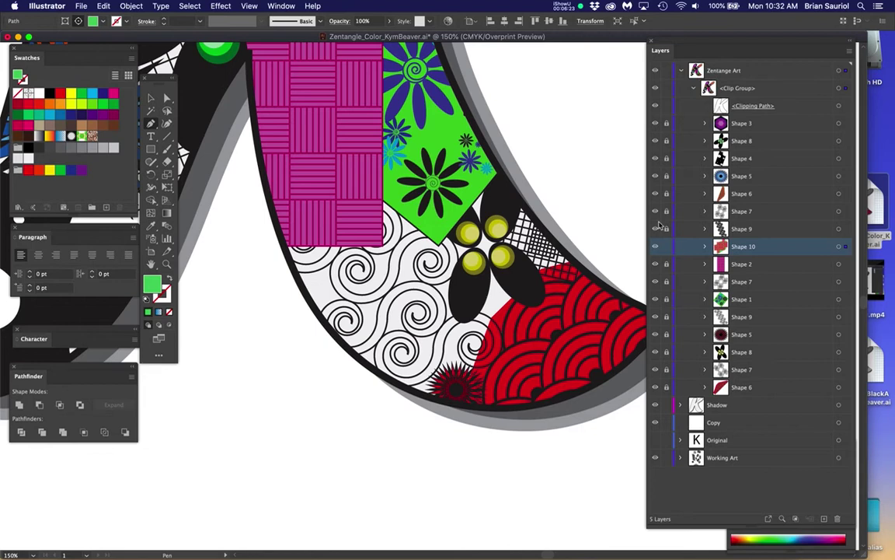
left_click(667, 247)
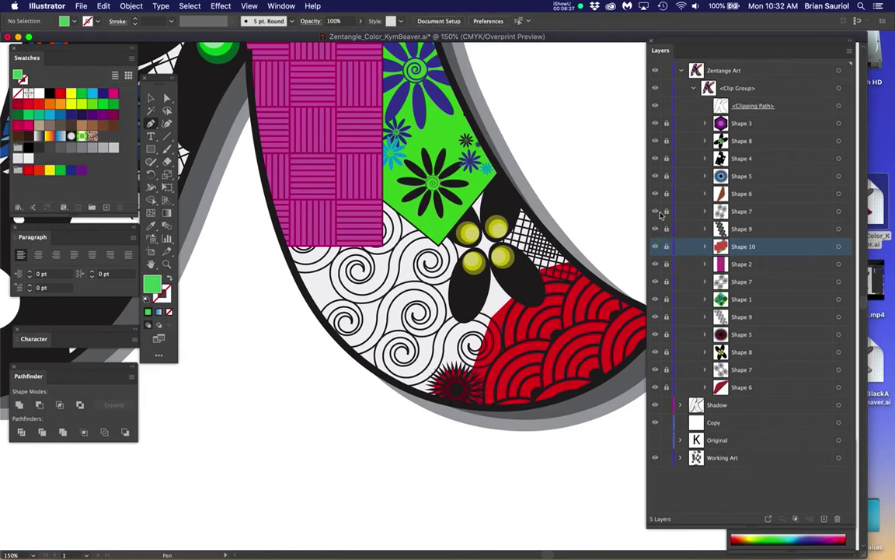
Step: Identify the lower leg's spiral pattern by toggling layer visibility, and unlock, open and select the lower Shape 9 group
left_click(656, 370)
left_click(655, 370)
left_click(655, 318)
left_click(655, 317)
left_click(704, 317)
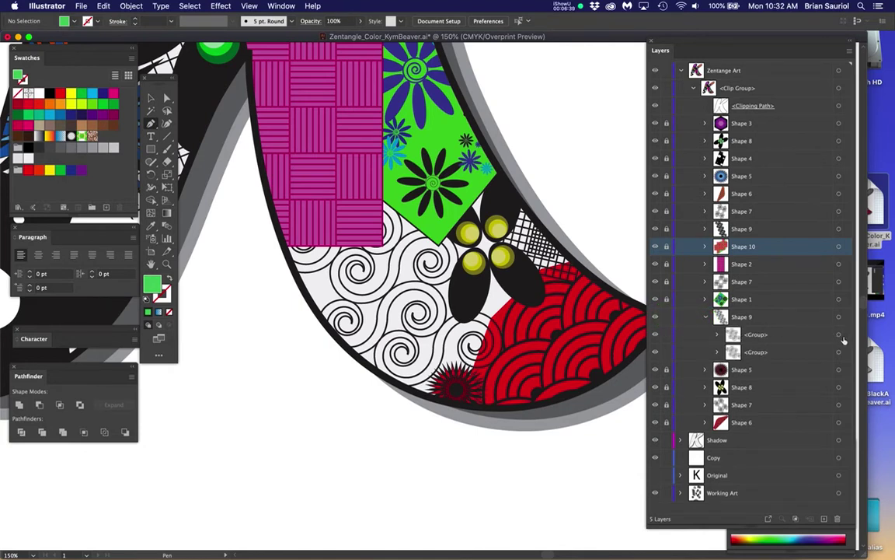
left_click(839, 317)
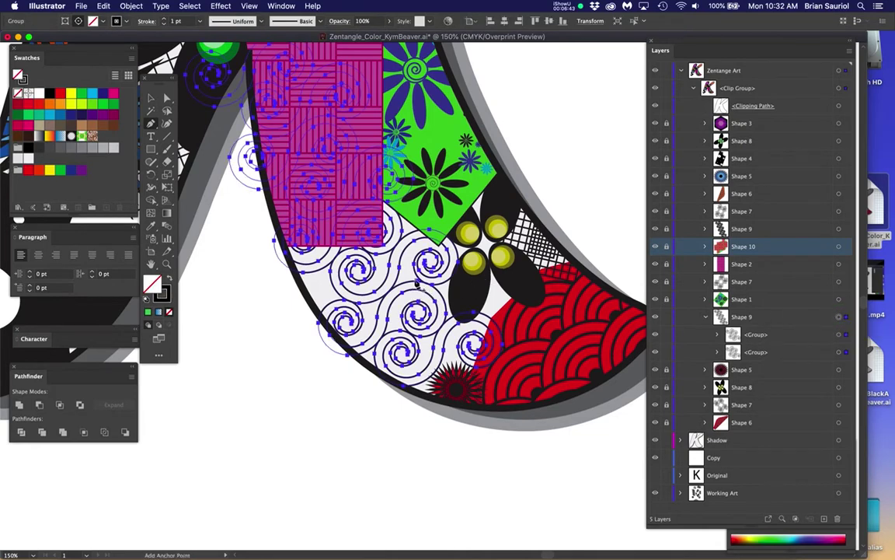
left_click(432, 330, "alt+super")
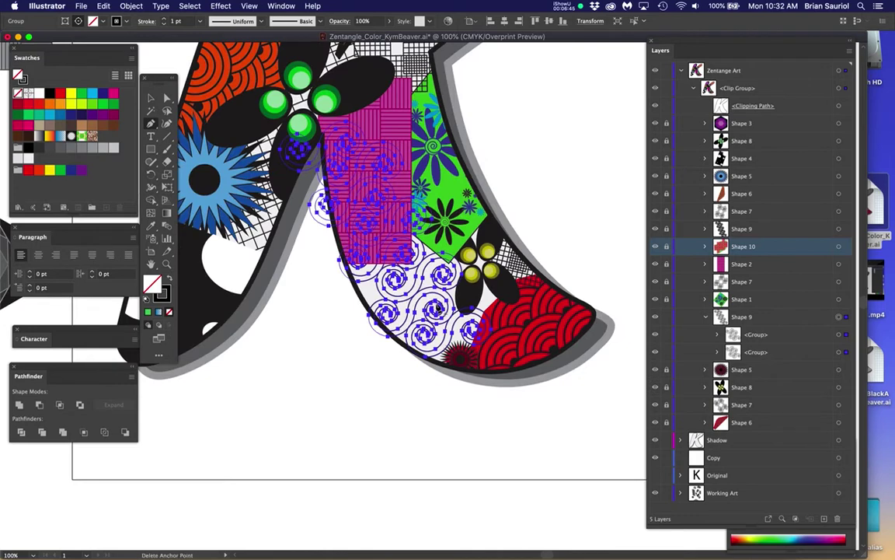
scroll(433, 329, "up", 3)
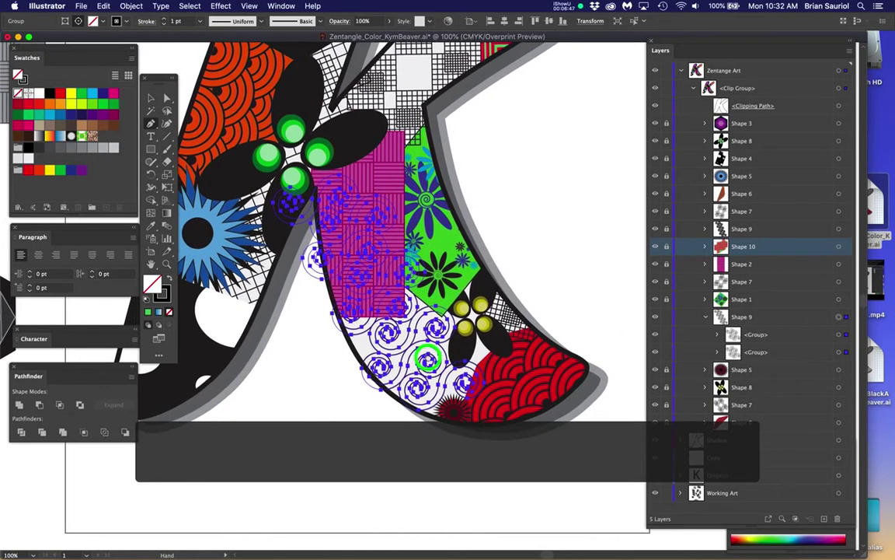
left_click(449, 331, "super")
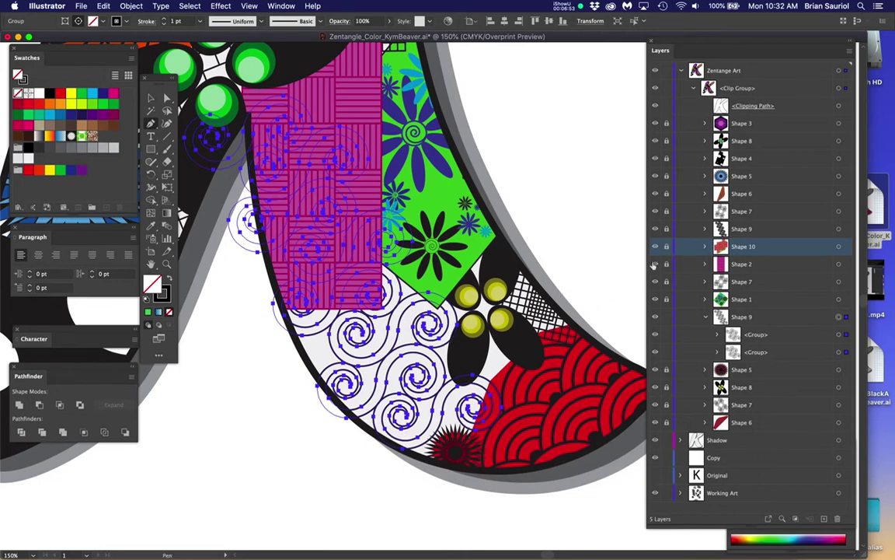
Step: Expand the fill and stroke of the lower Shape 9 spiral artwork
left_click(839, 317)
left_click(132, 6)
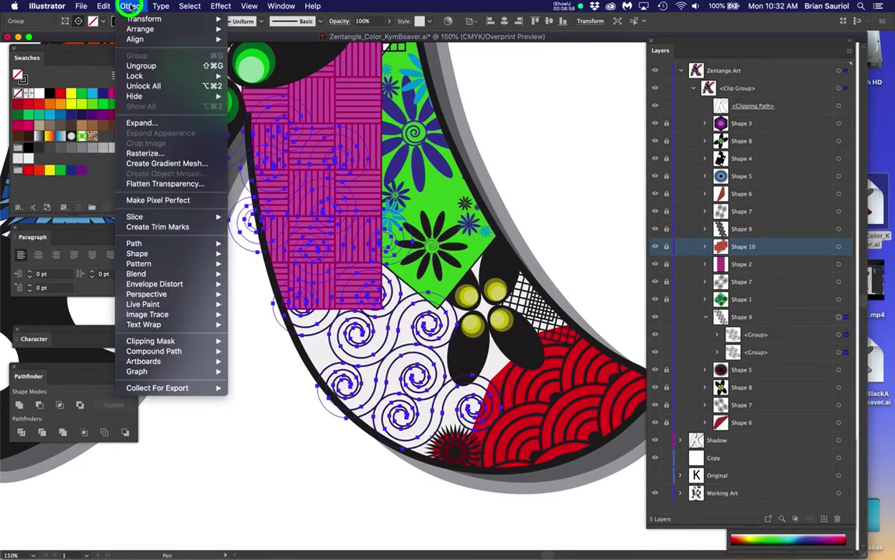
left_click(141, 122)
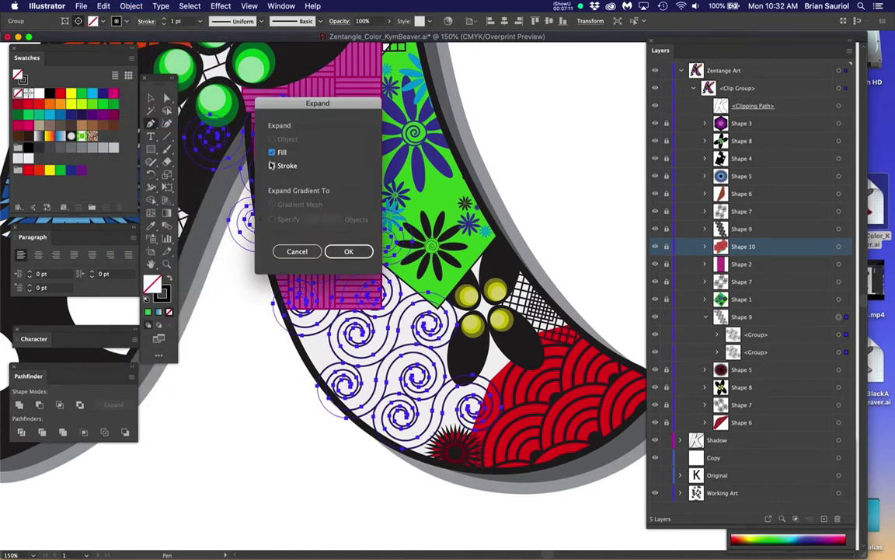
left_click(351, 250)
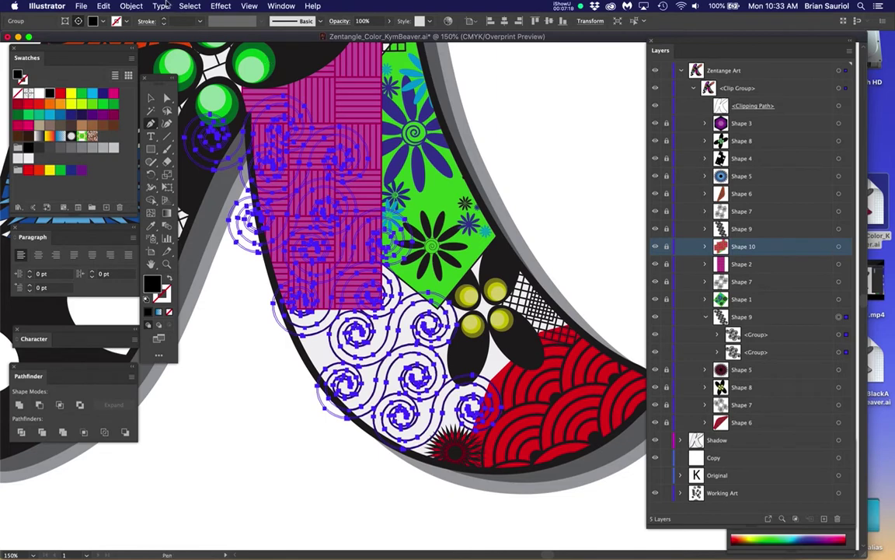
Step: Recolor the black Shape 9 spirals to turquoise with Recolor Artwork, using hue 189°, saturation 98% and brightness 88%
left_click(102, 7)
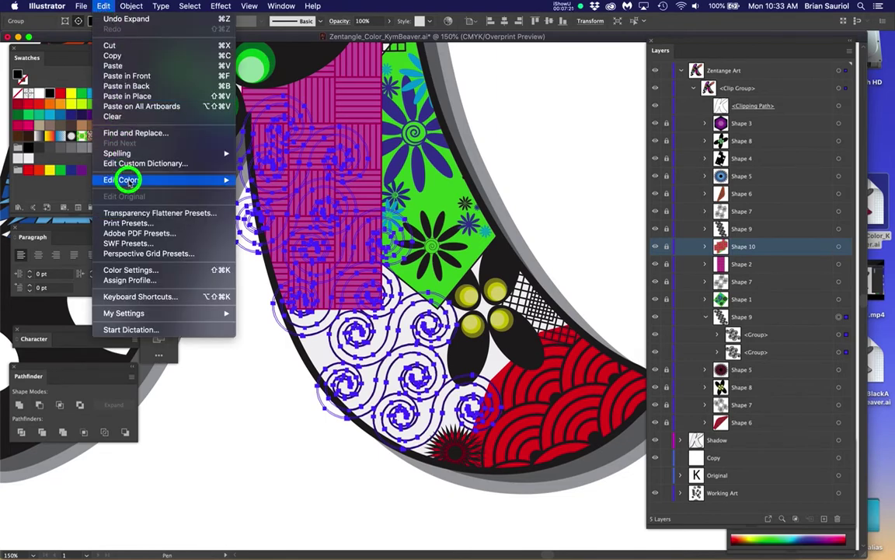
mouse_move(126, 180)
left_click(266, 180)
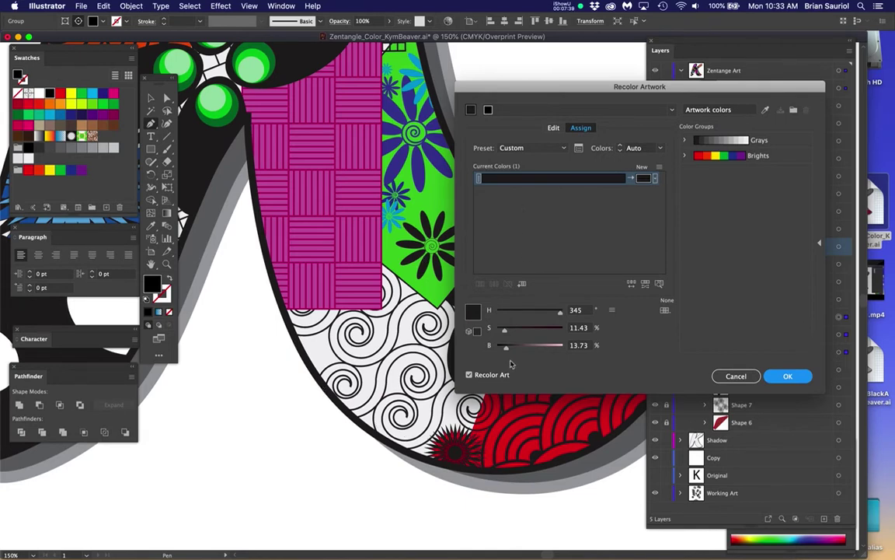
left_click_drag(506, 330, 561, 335)
left_click_drag(506, 346, 544, 347)
left_click_drag(559, 311, 558, 353)
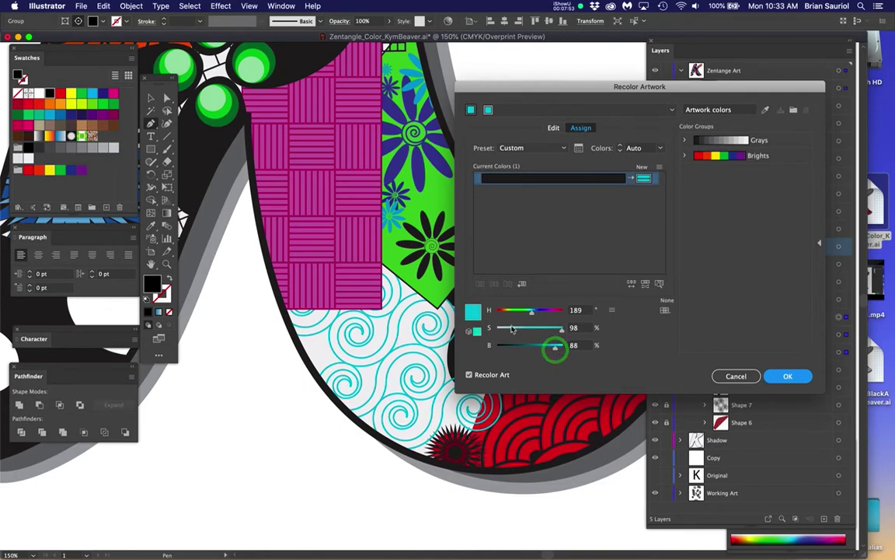
left_click(788, 377)
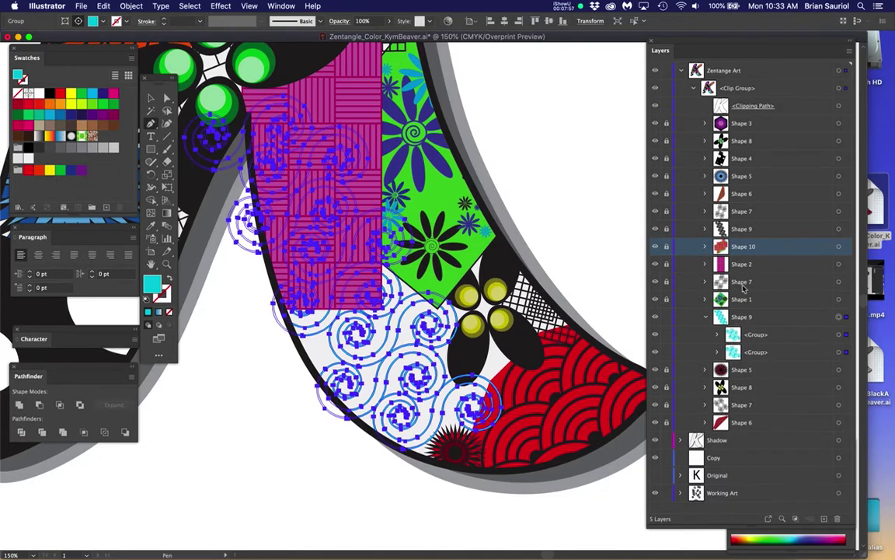
Step: Toggle Shape 10 and the turquoise Shape 9 off and on, and highlight the second group inside Shape 9
left_click(653, 247)
left_click(654, 246)
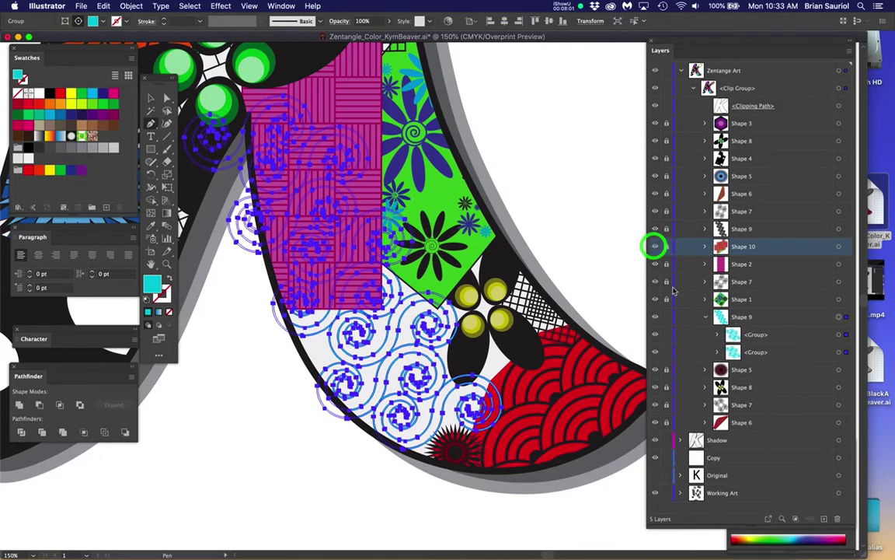
left_click(654, 316)
left_click(654, 316)
left_click(785, 316)
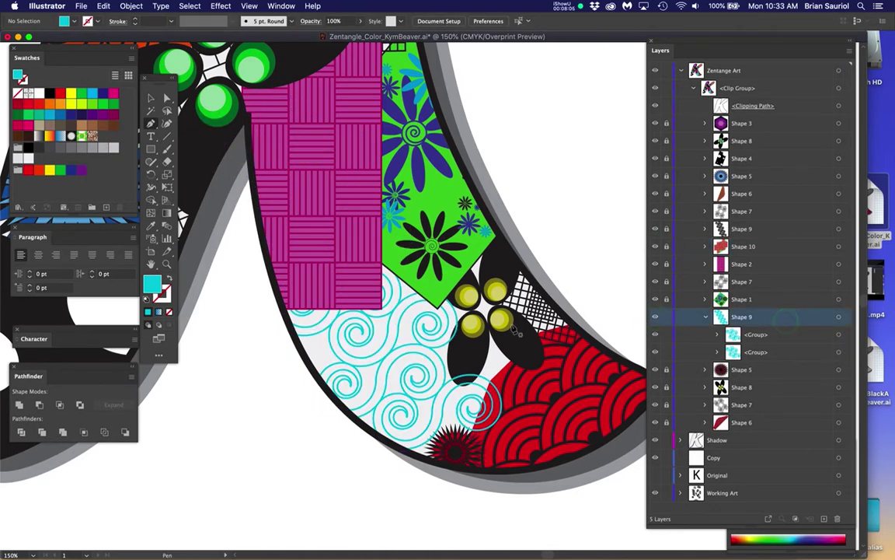
key("super+minus")
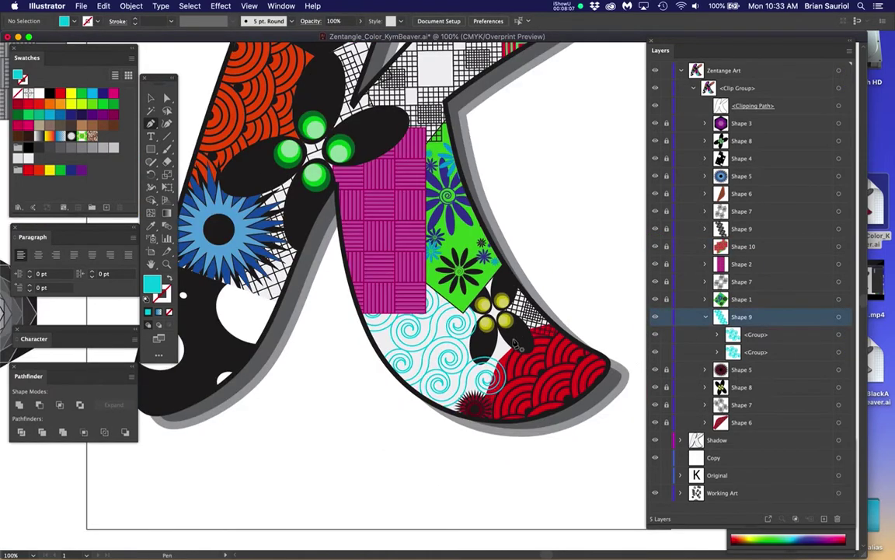
left_click_drag(513, 343, 485, 315)
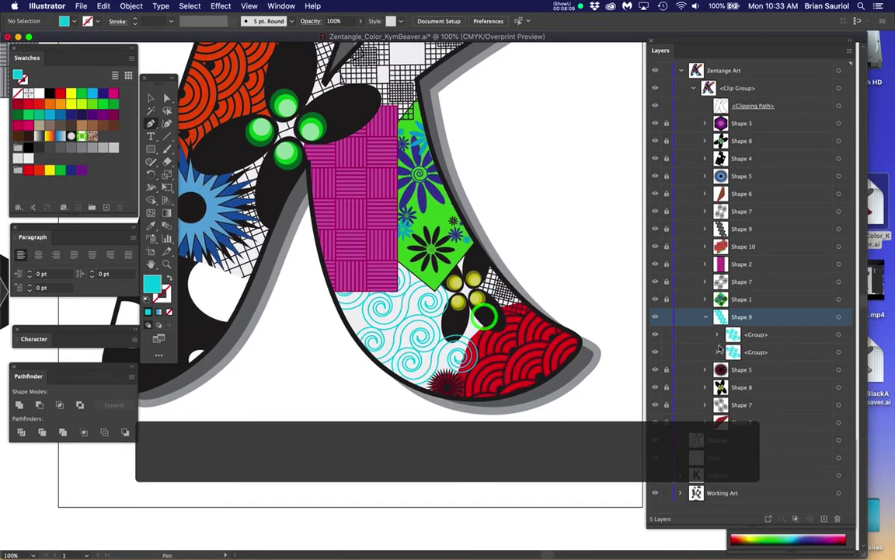
left_click(770, 361)
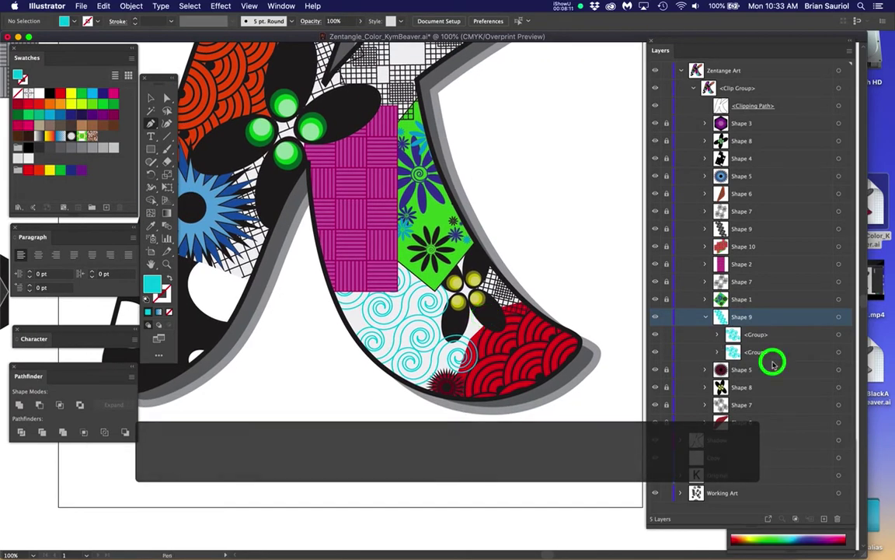
left_click(772, 351)
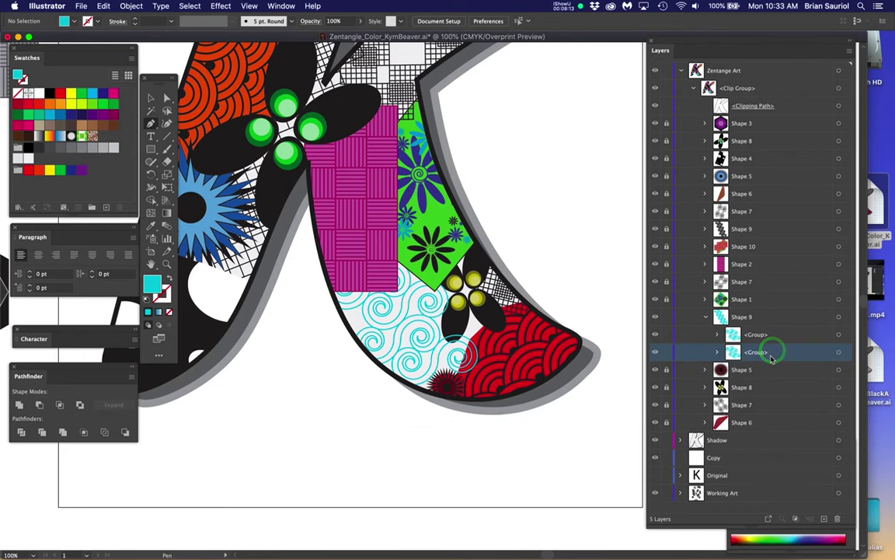
Step: Draw a rectangle covering the spiral area of the K's lower leg and change its fill color to white
key("m")
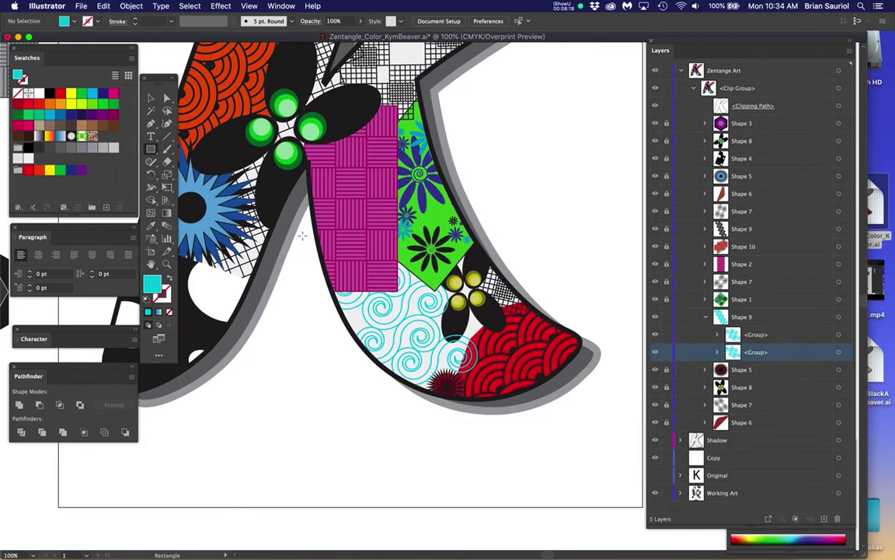
left_click_drag(302, 239, 529, 417)
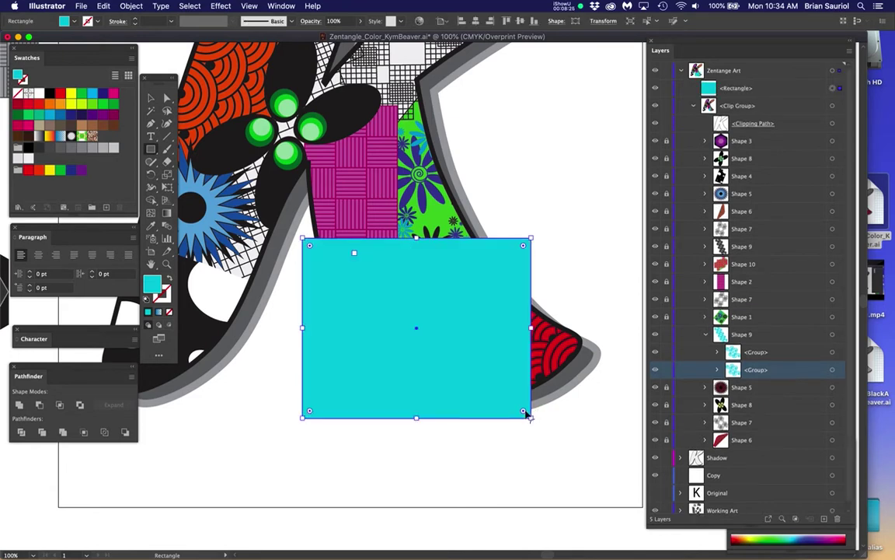
double_click(152, 285)
left_click(280, 110)
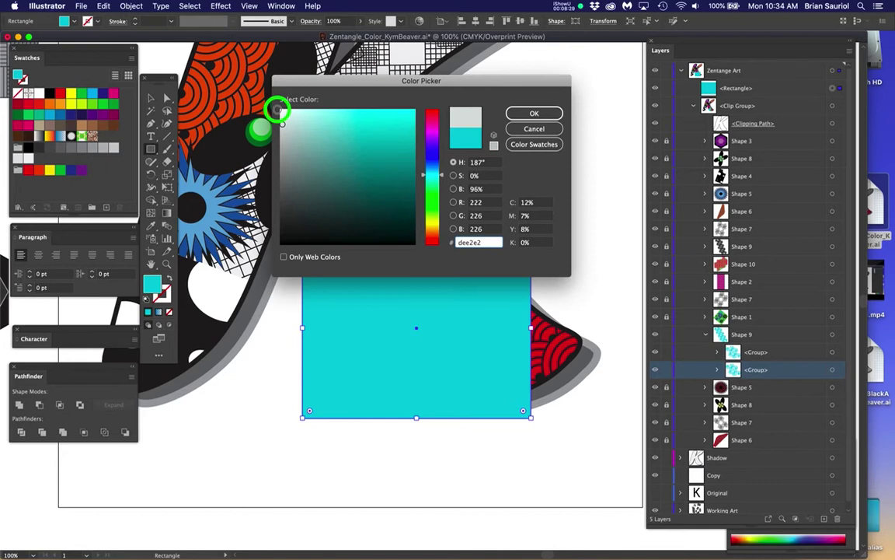
left_click(520, 111)
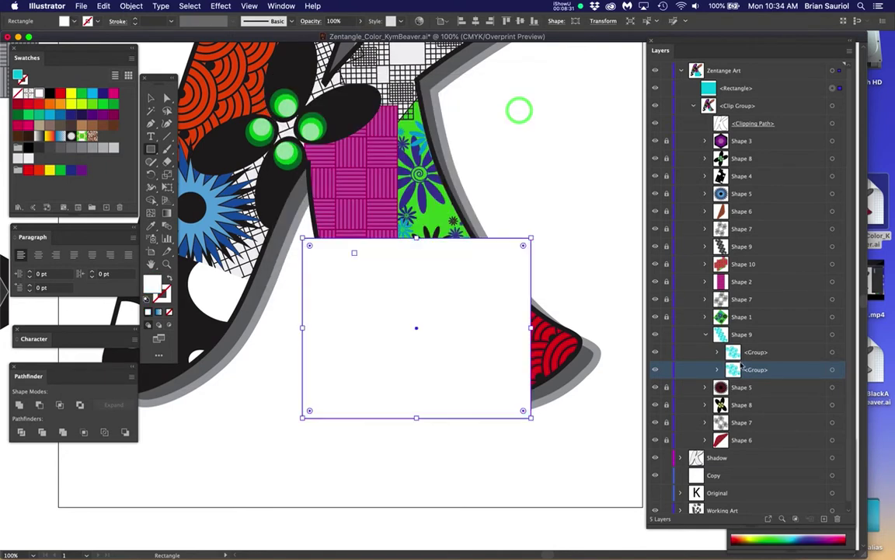
Step: Move the white rectangle beneath both spiral groups inside Shape 9, check the layers it covers, and delete it
left_click(765, 91)
left_click_drag(765, 91, 809, 381)
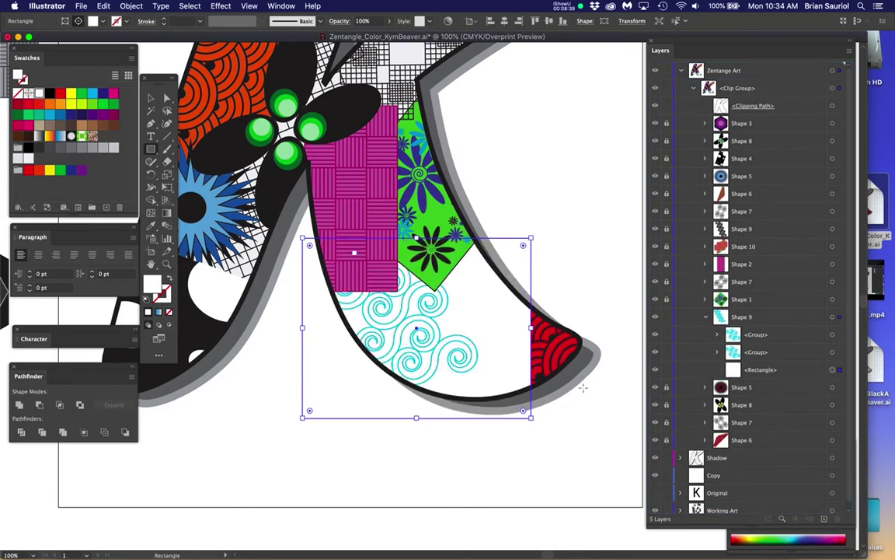
left_click(655, 387)
left_click(655, 440)
left_click(655, 440)
key("Delete")
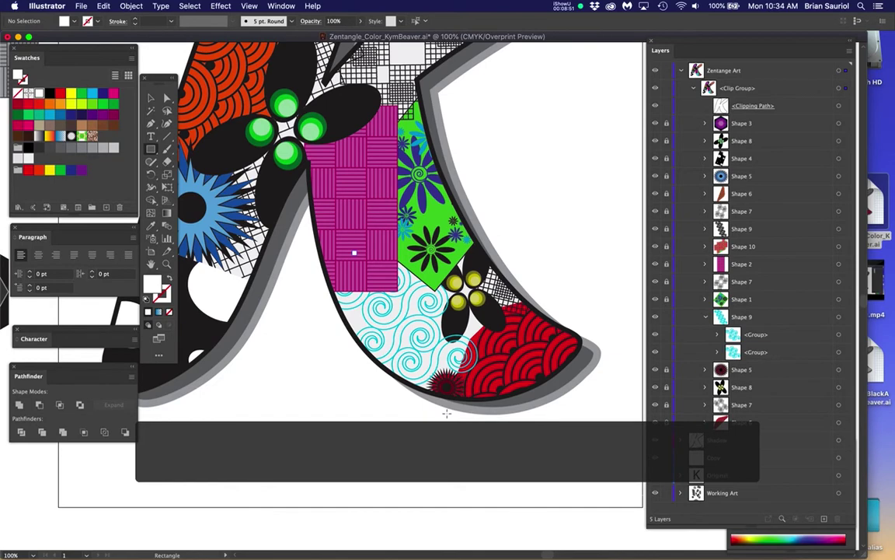
Step: Start a curved Pen path along the border between the spirals and the red scallop pattern, and set its fill to none
scroll(446, 414, "up", 2)
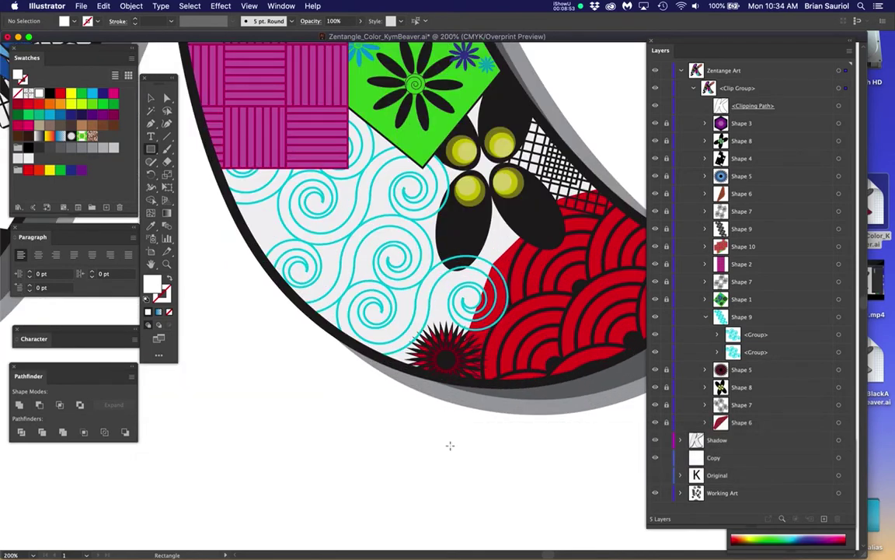
key("p")
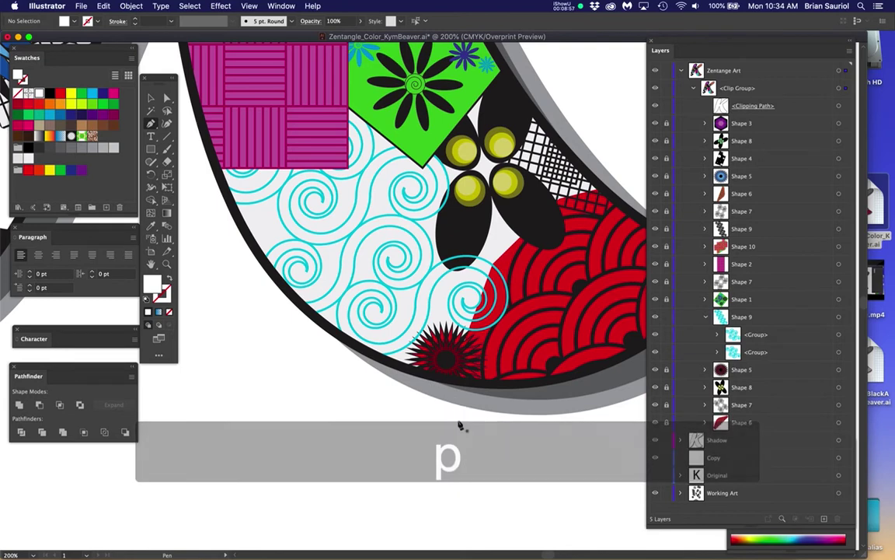
left_click_drag(462, 380, 457, 468)
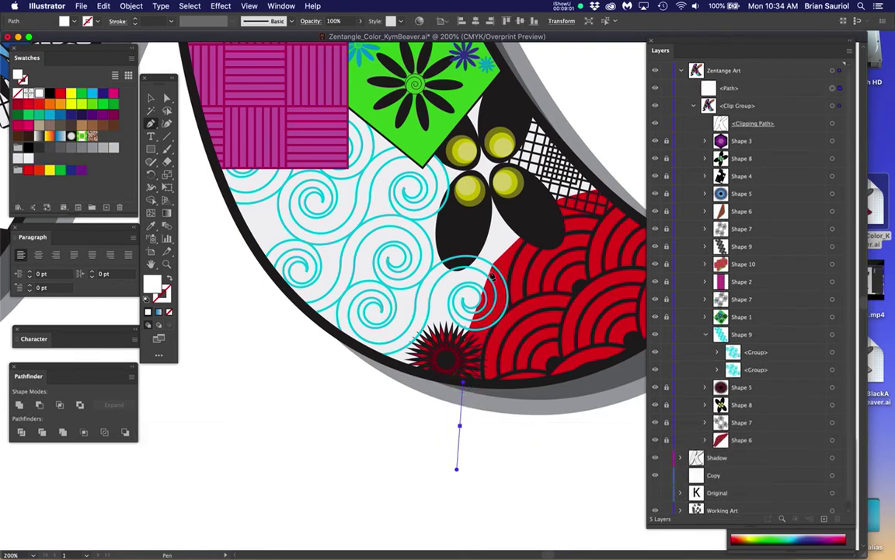
left_click_drag(490, 268, 506, 235)
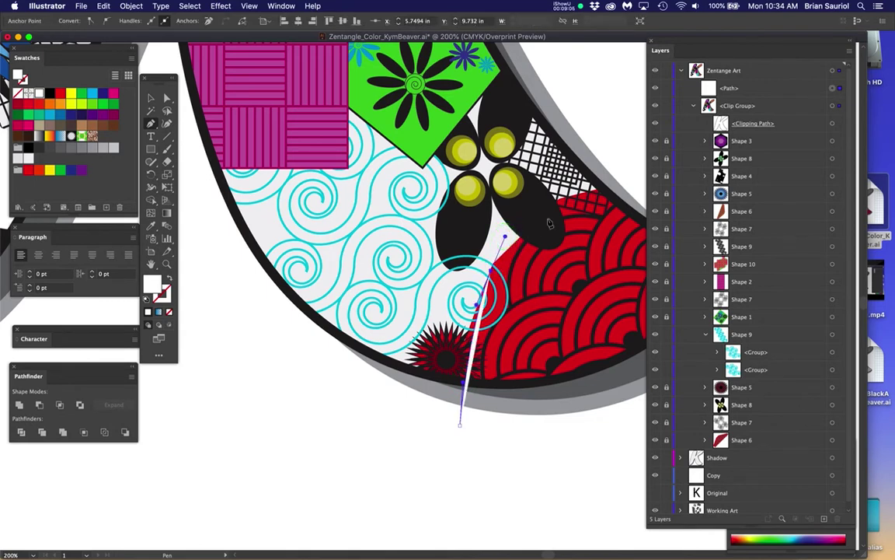
left_click_drag(565, 203, 587, 183)
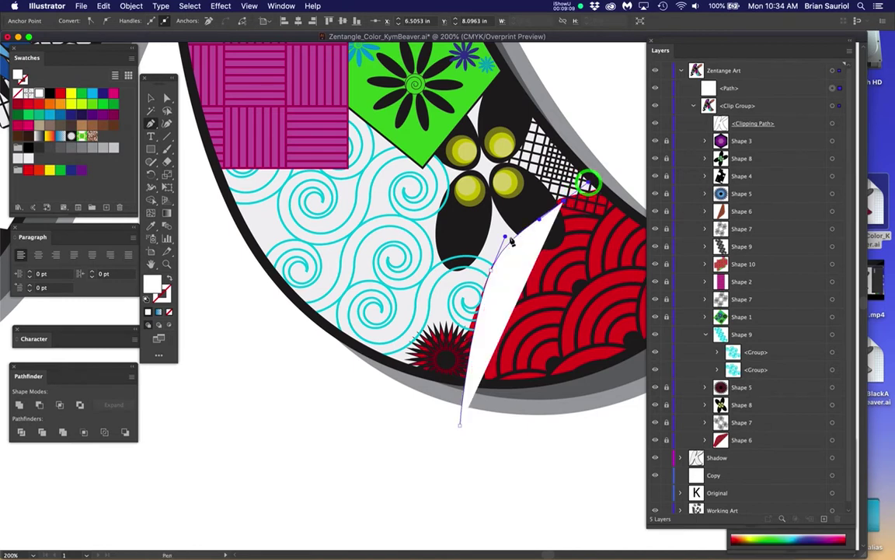
left_click(153, 286)
left_click(169, 312)
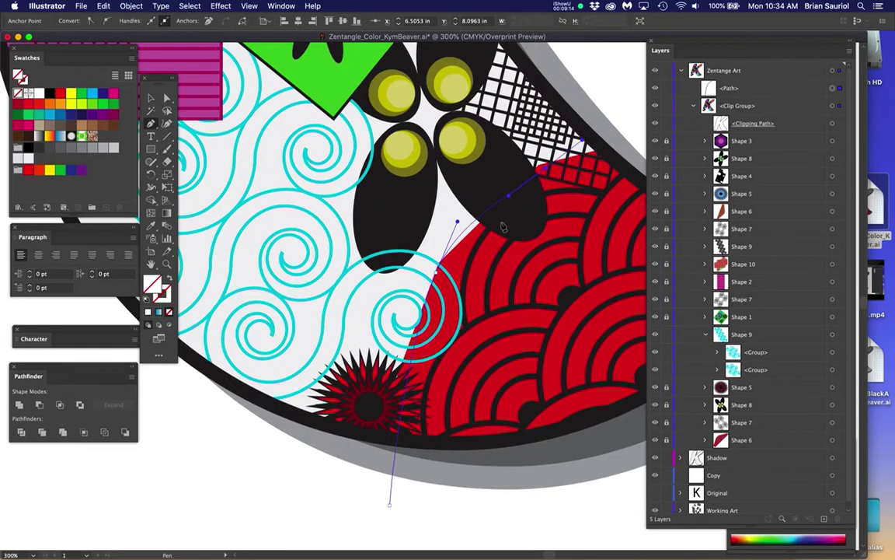
Step: Adjust the path's curve handle along the red scallop border and extend the path past the leg's outer edge
key("super+equal")
left_click_drag(458, 225, 440, 256)
scroll(480, 200, "right", 5)
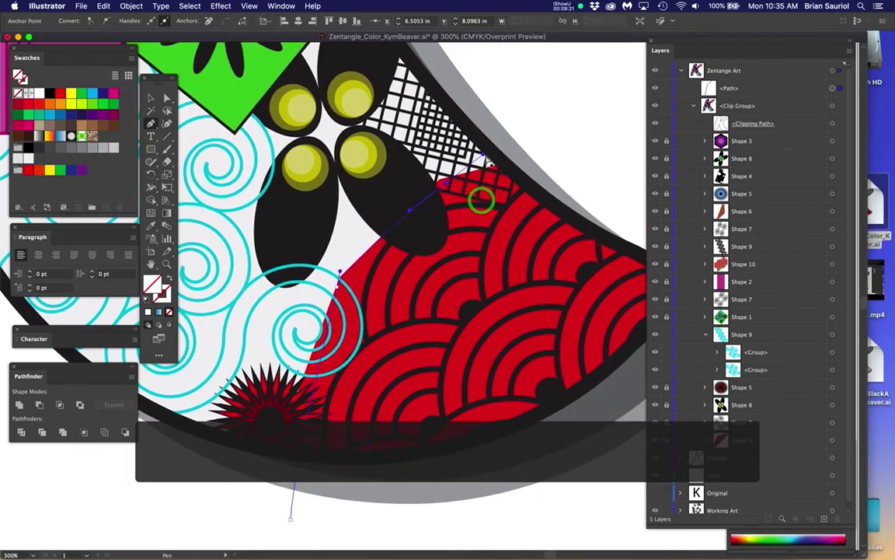
mouse_move(482, 161)
left_mouse_down()
mouse_move(483, 154)
mouse_move(487, 186)
mouse_move(489, 169)
left_mouse_up()
key("super+z")
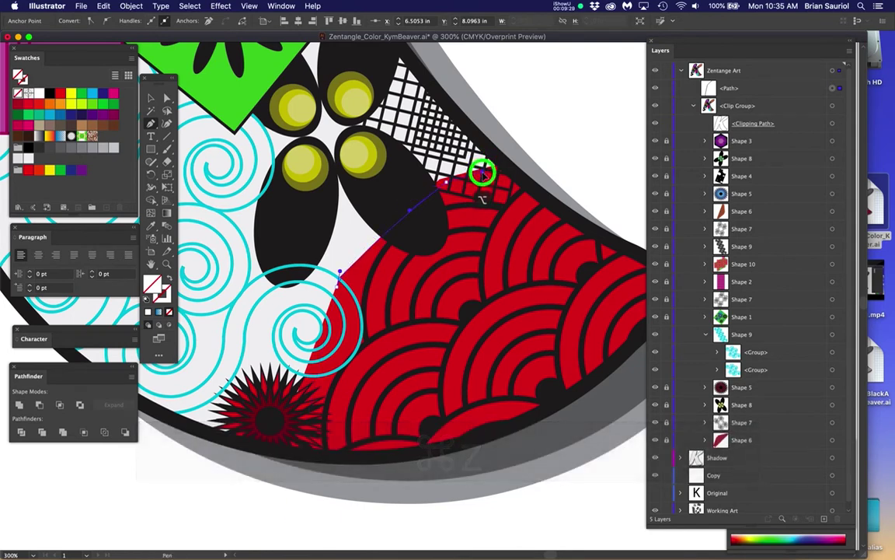
left_click_drag(530, 165, 528, 160)
Step: Continue the Pen path up outside the leg and along the lower edges of the green flower shape
scroll(426, 219, "down", 4)
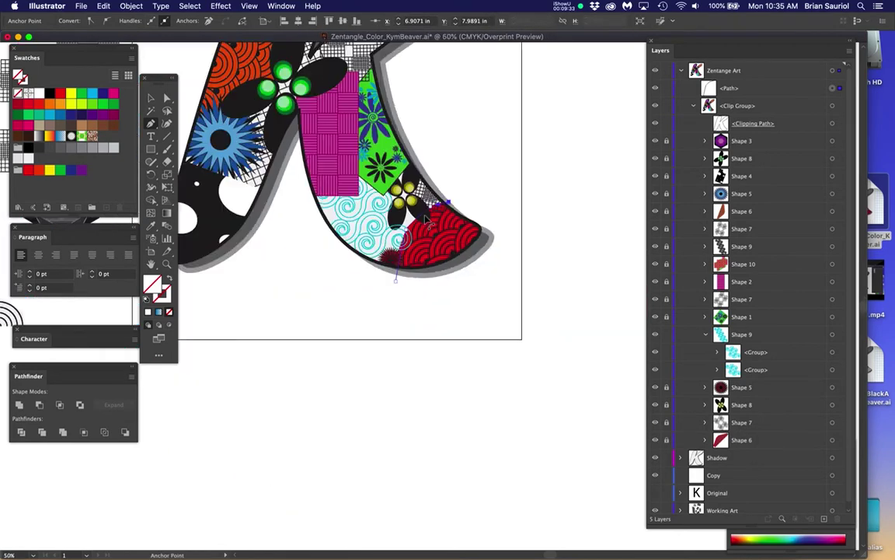
left_click(424, 160)
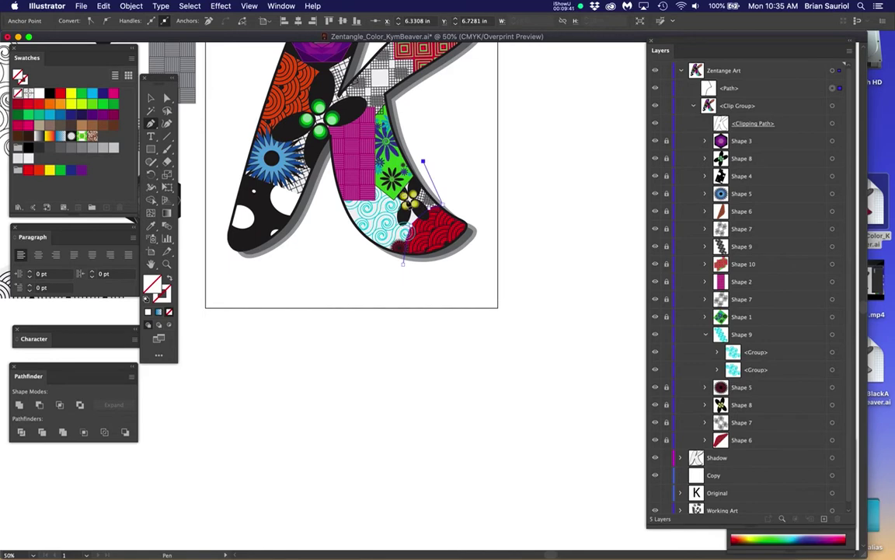
scroll(404, 179, "up", 3)
scroll(404, 178, "up", 3)
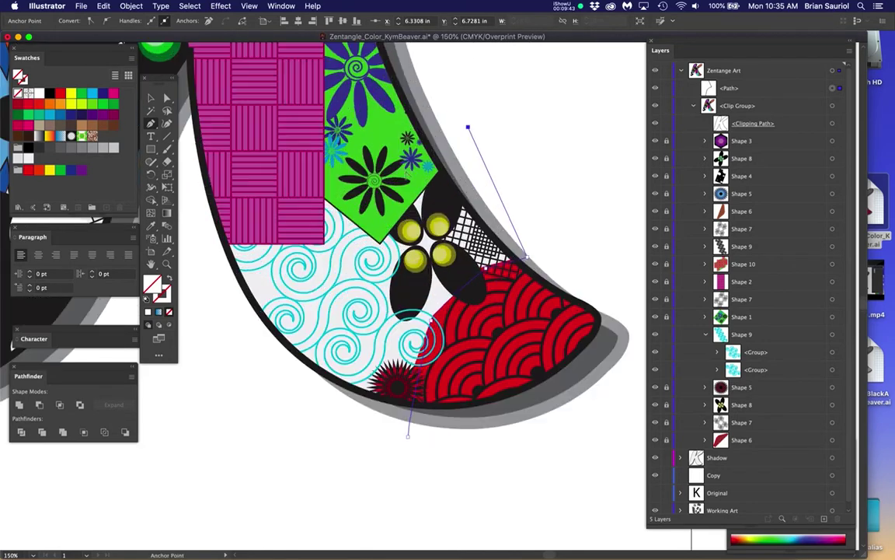
left_click(489, 111)
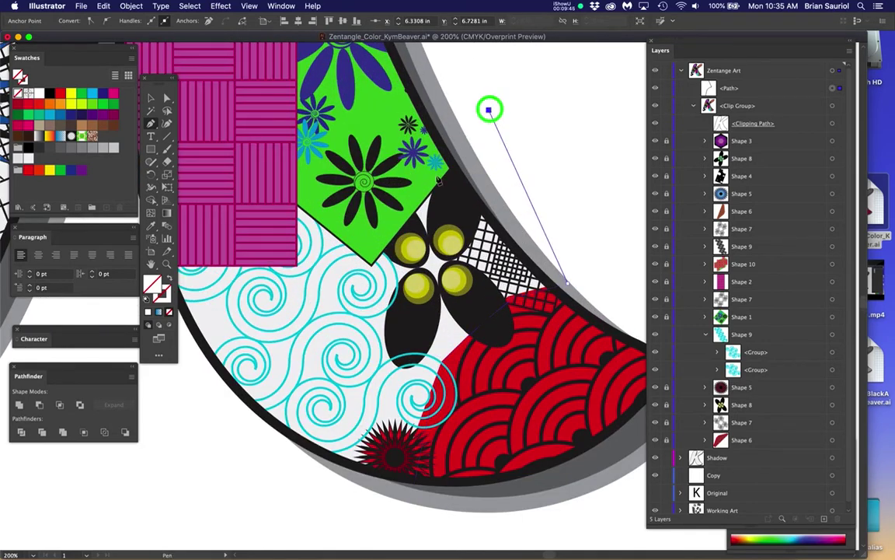
left_click(371, 265)
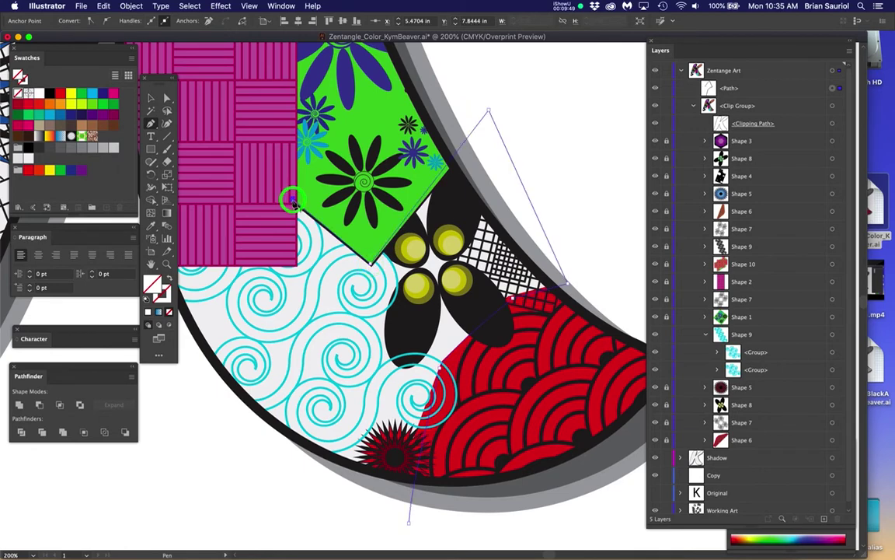
key("super+z")
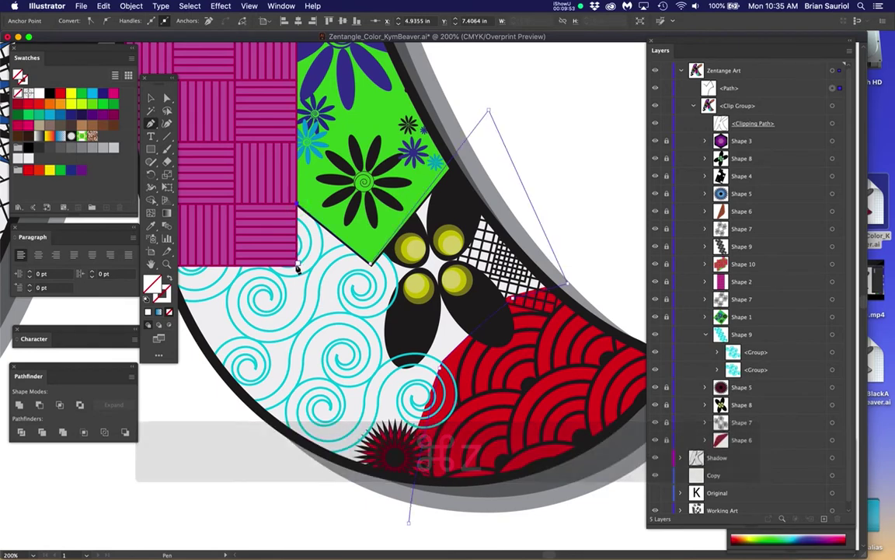
Step: Continue the path along the magenta shape's lower edge and close it around the outside of the K's lower leg
left_click_drag(346, 264, 416, 293)
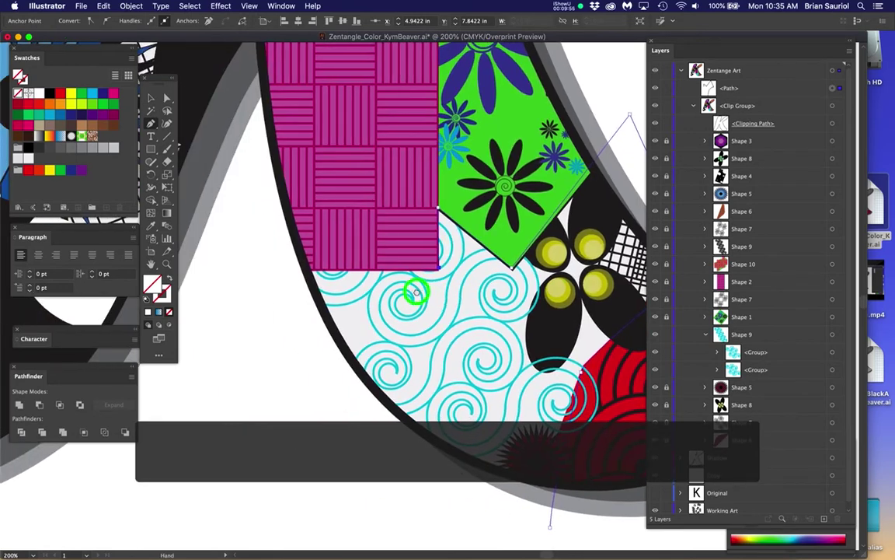
left_click(285, 268)
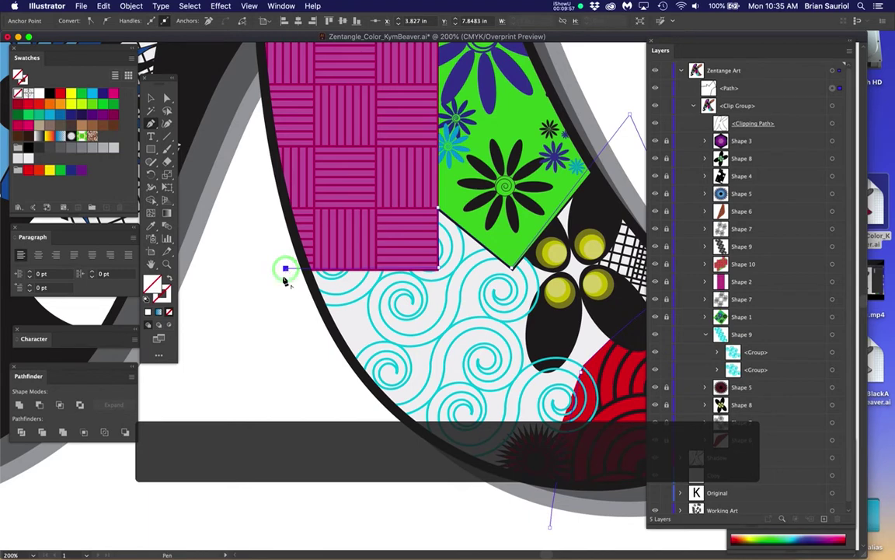
left_click(340, 404)
left_click(487, 513)
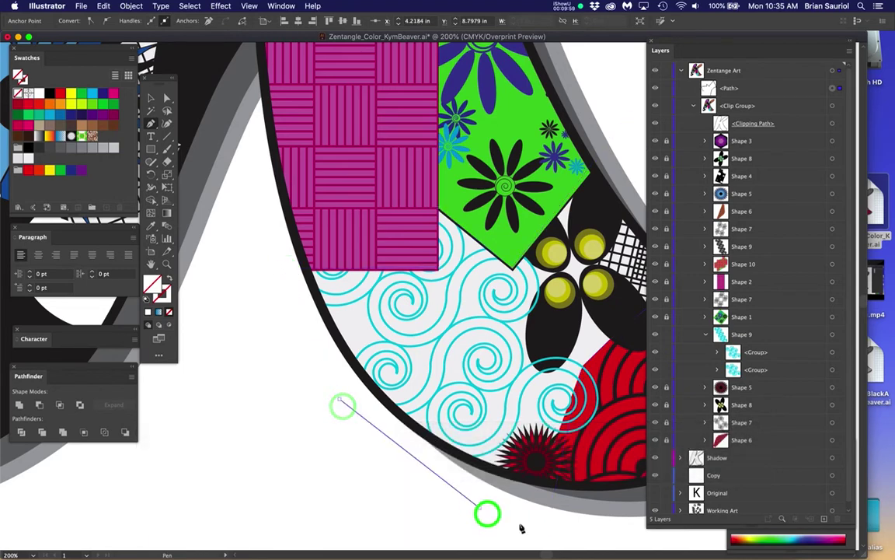
left_click(549, 529)
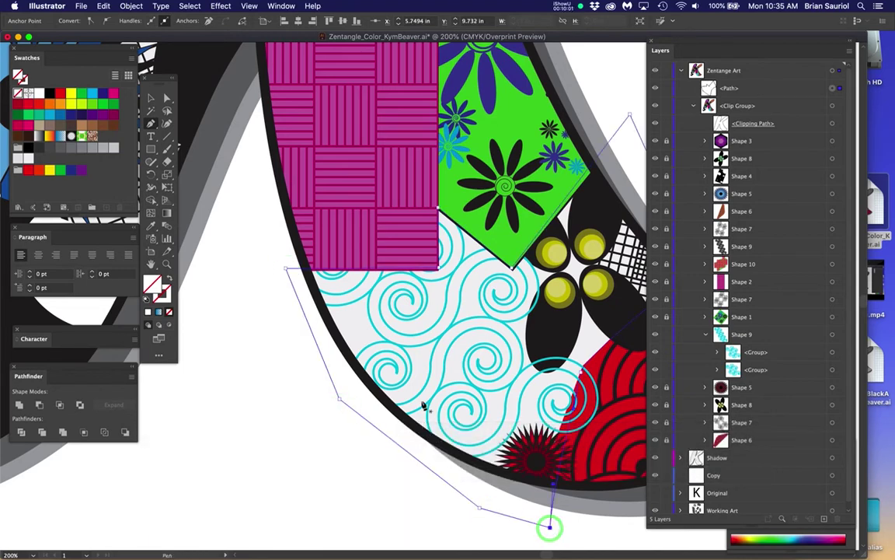
Step: Fill the closed Pen path around the spiral and yellow-dotted flower area with white
left_click_drag(428, 361, 352, 329)
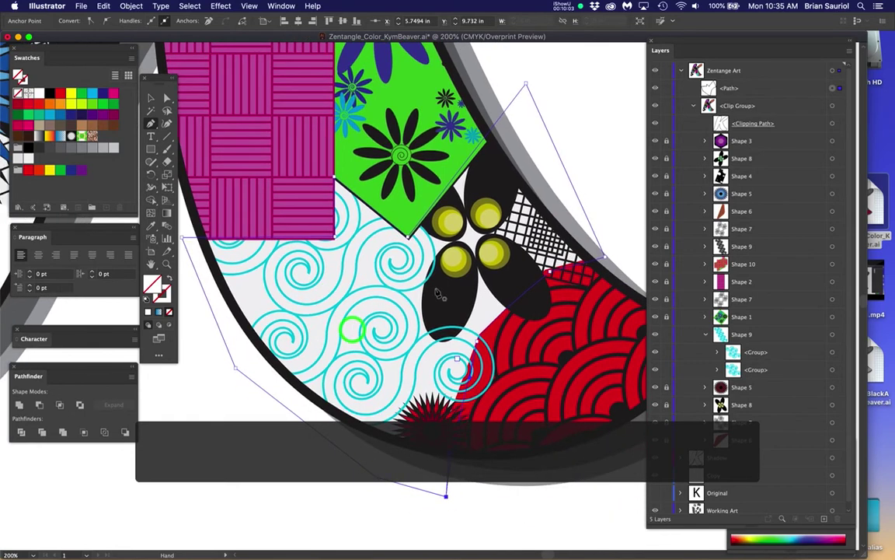
key("super+equal")
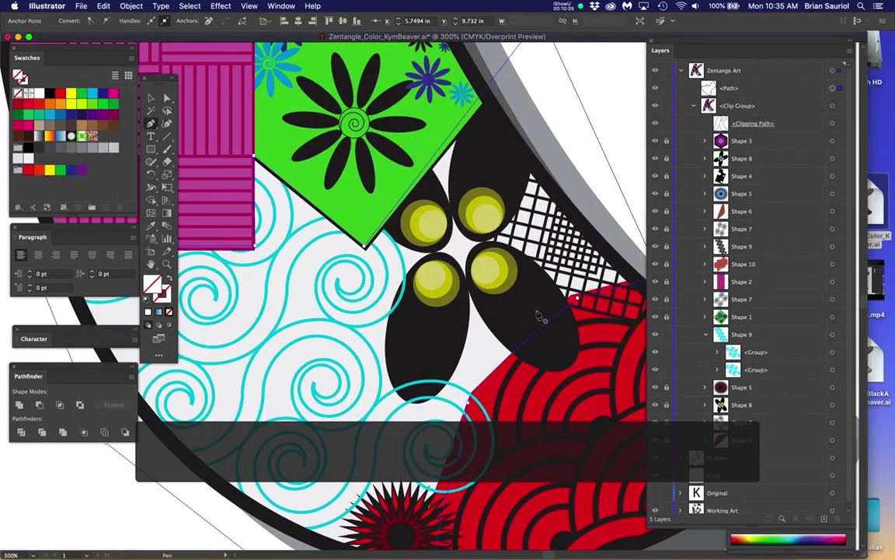
left_click(757, 407)
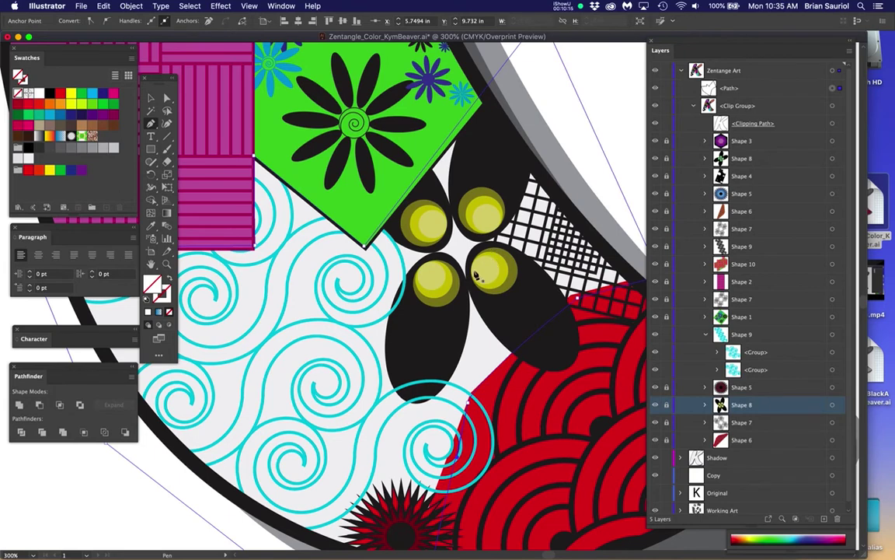
double_click(155, 288)
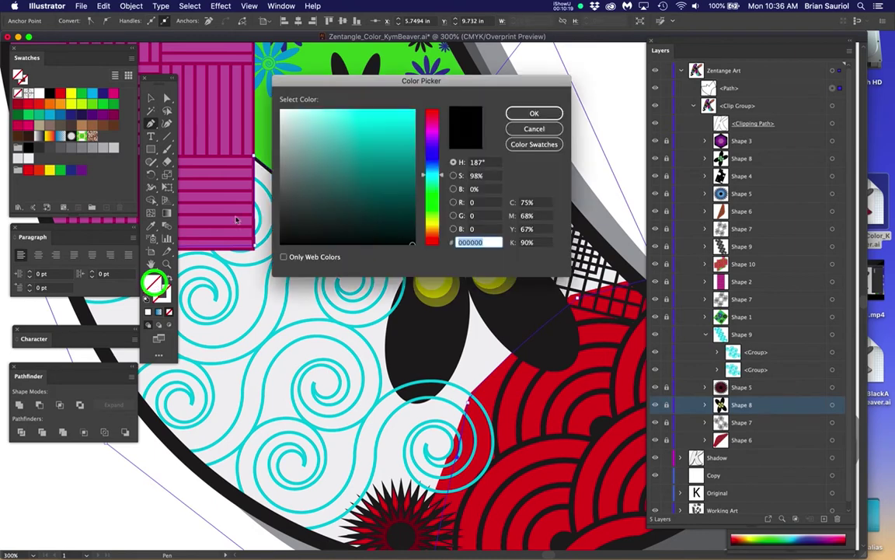
left_click(534, 114)
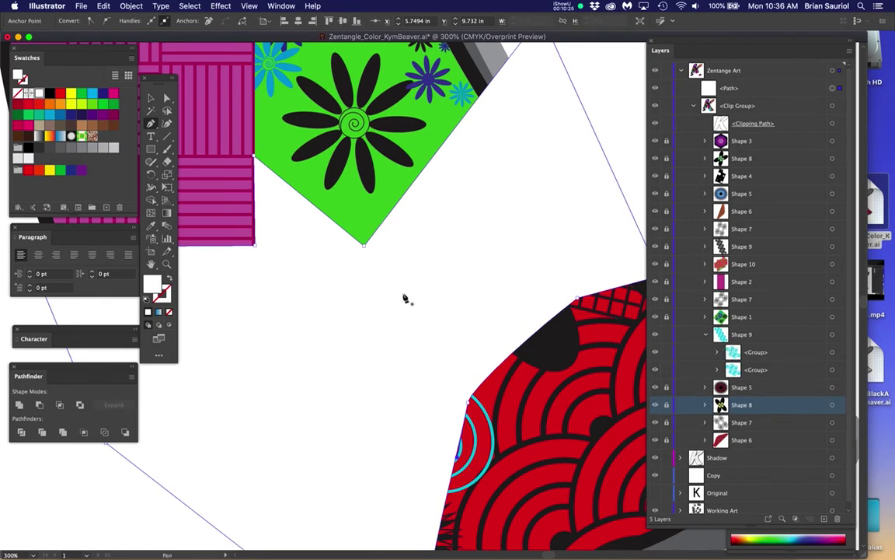
Step: Place the white path beneath the spiral groups inside Shape 9, and move Shape 9 below Shape 6 within the clip group
scroll(406, 294, "down", 2)
left_click(783, 334)
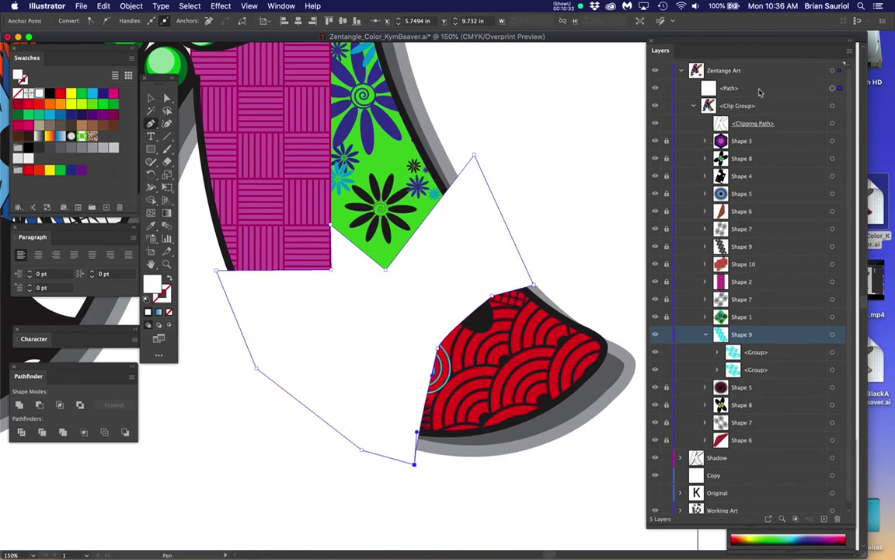
left_click_drag(761, 89, 782, 382)
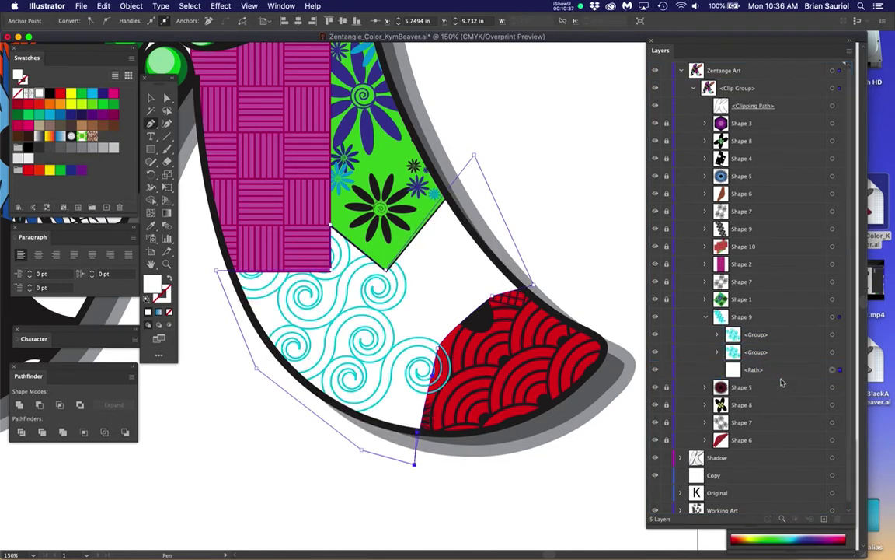
left_click(706, 317)
left_click_drag(763, 325, 775, 396)
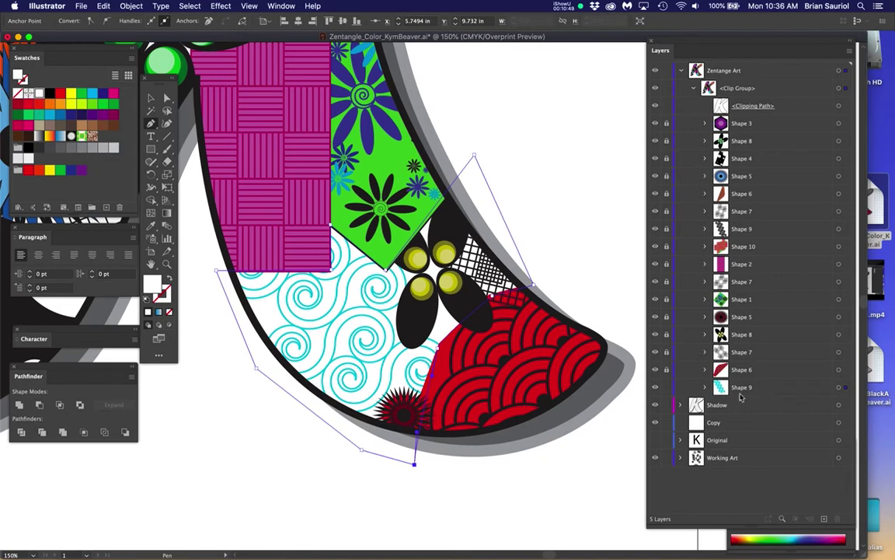
Step: Recolor the white background path inside Shape 9 to blue using hue 229°, saturation 64% and brightness 74%
left_click(705, 387)
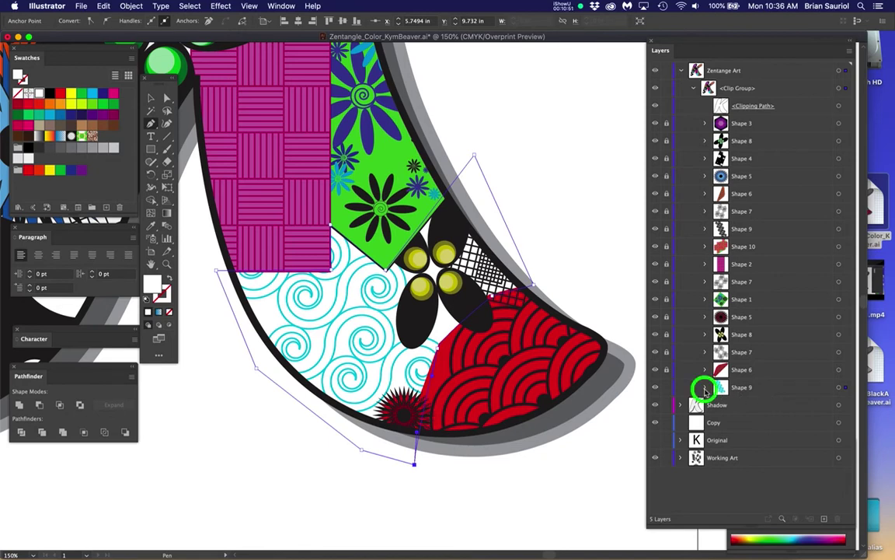
left_click(832, 434)
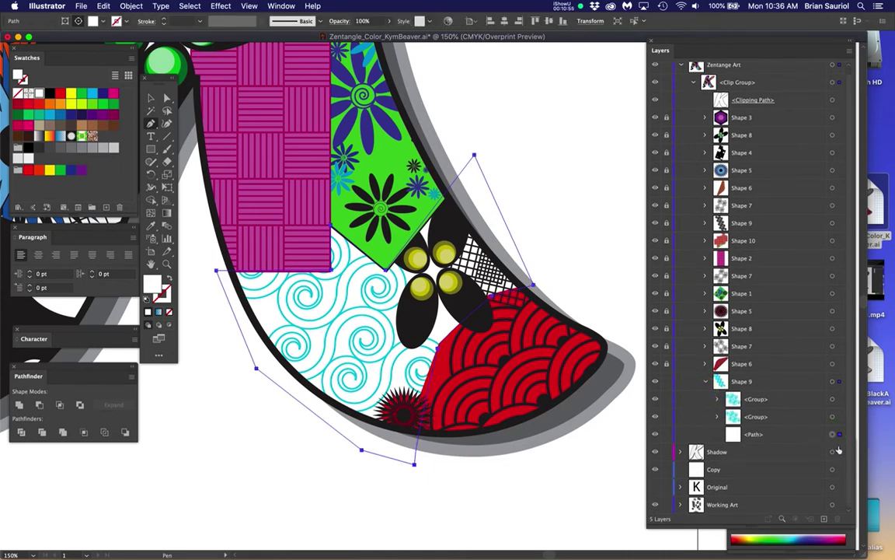
left_click(832, 435)
left_click(105, 6)
mouse_move(177, 180)
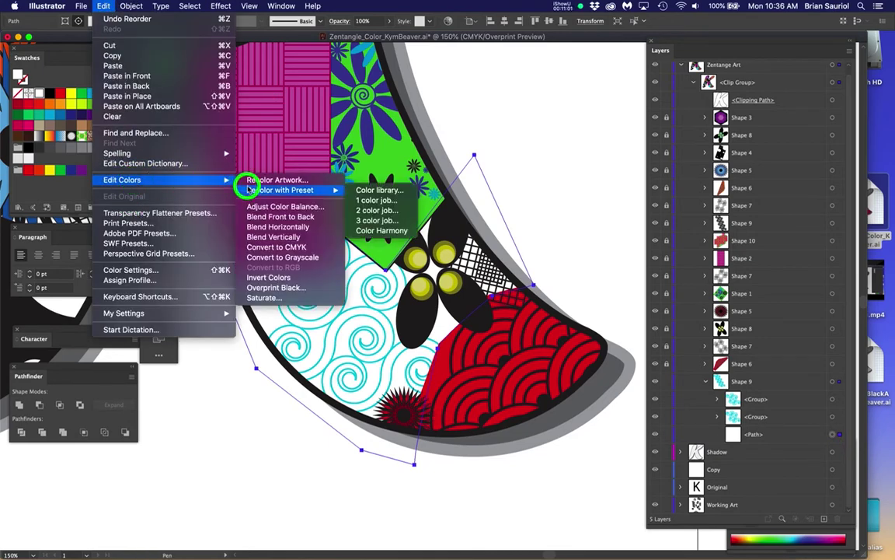
left_click(249, 181)
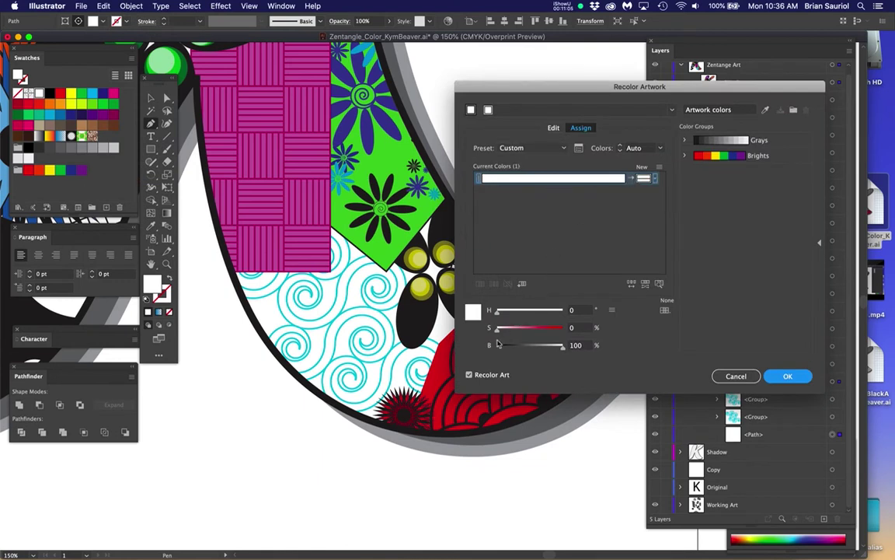
left_click_drag(498, 330, 539, 334)
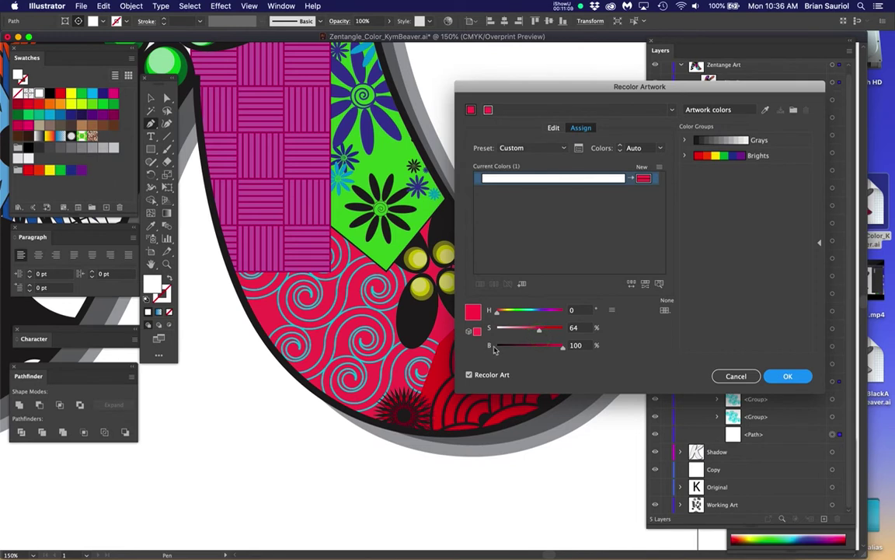
left_click_drag(563, 351, 546, 351)
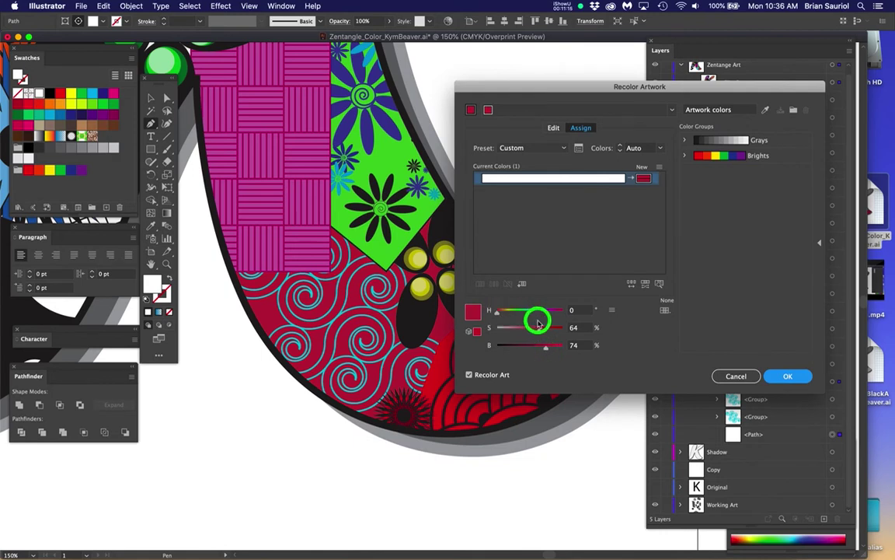
left_click_drag(496, 311, 538, 317)
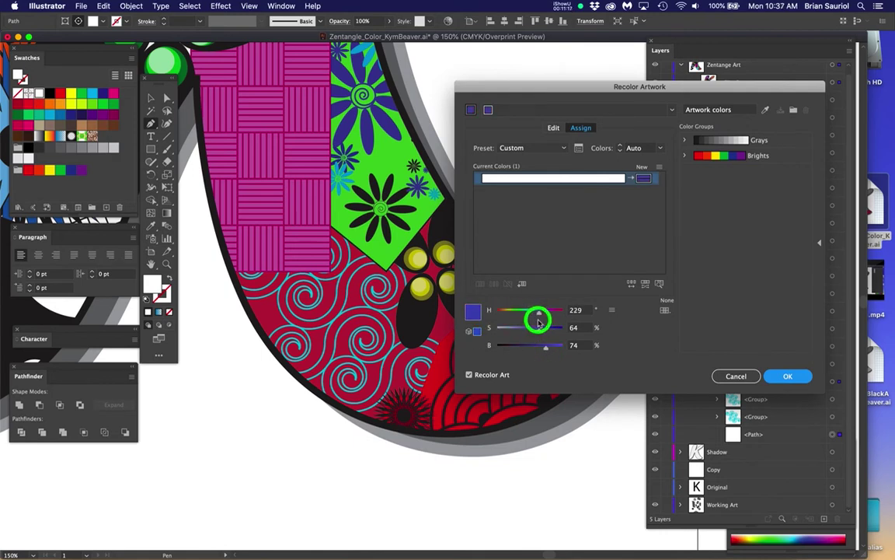
left_click(789, 375)
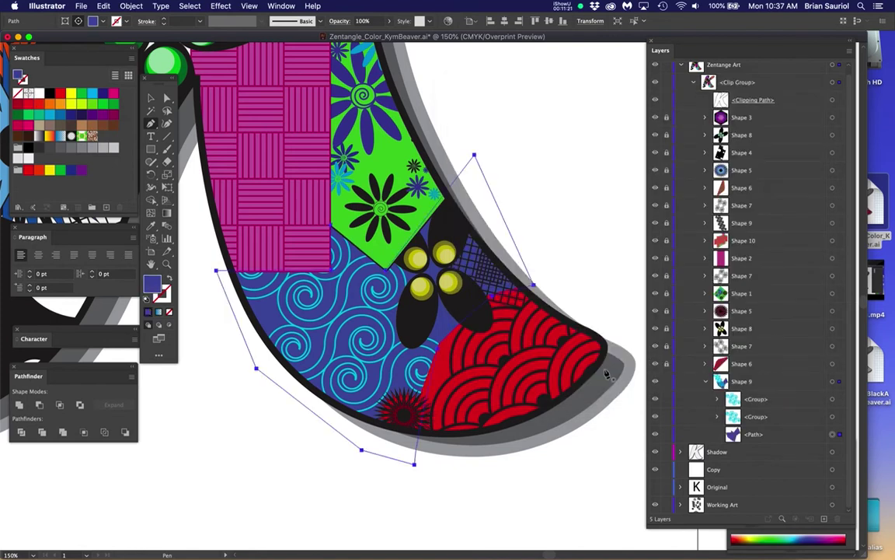
Step: Unlock the yellow-dotted flower group Shape 8, collapse Shape 9, and expand all of Shape 8's nested contents
left_click(669, 381)
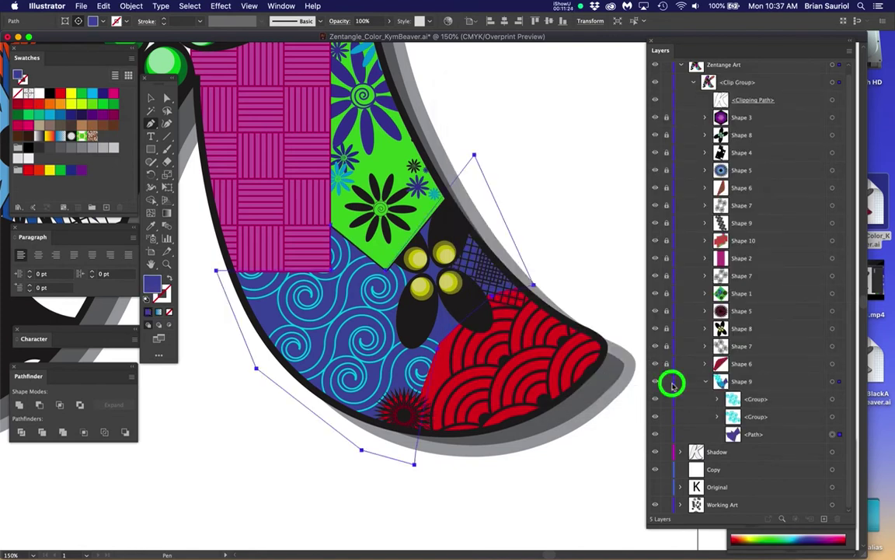
left_click(666, 329)
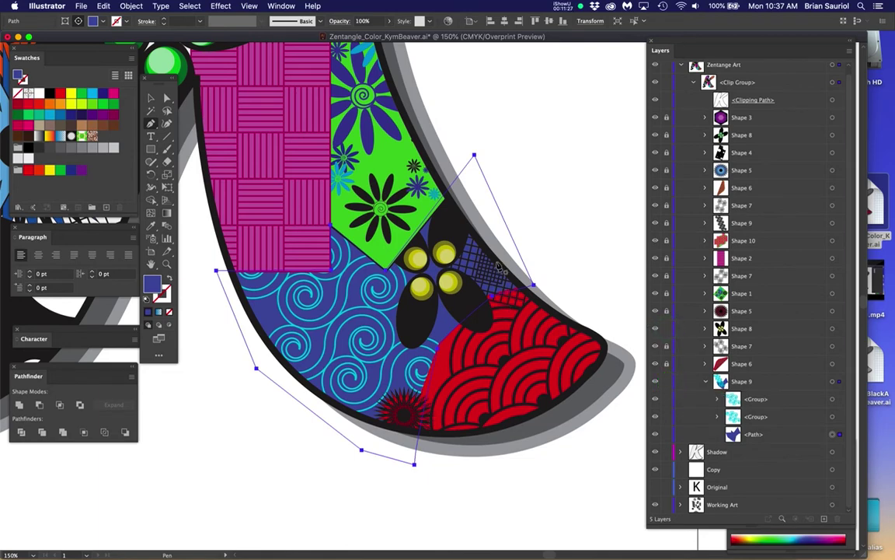
scroll(500, 267, "up", 2)
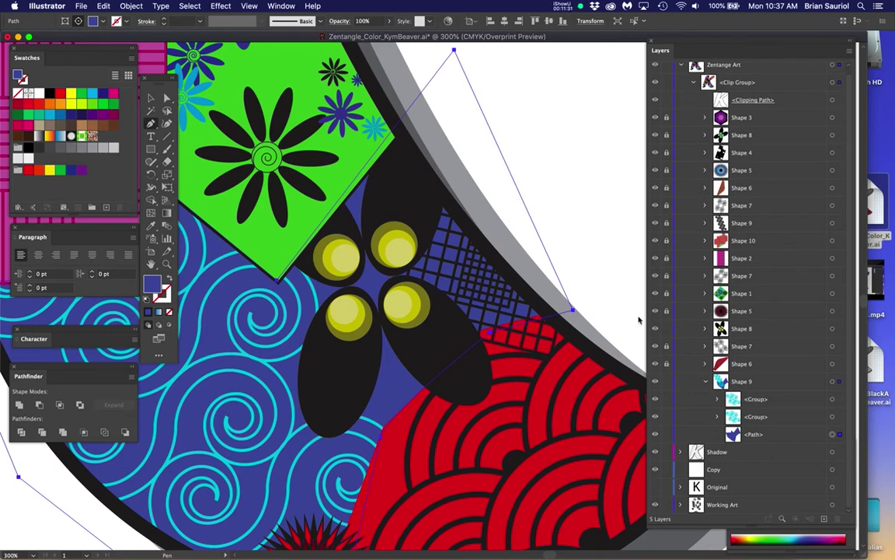
left_click(705, 382)
left_click(666, 381)
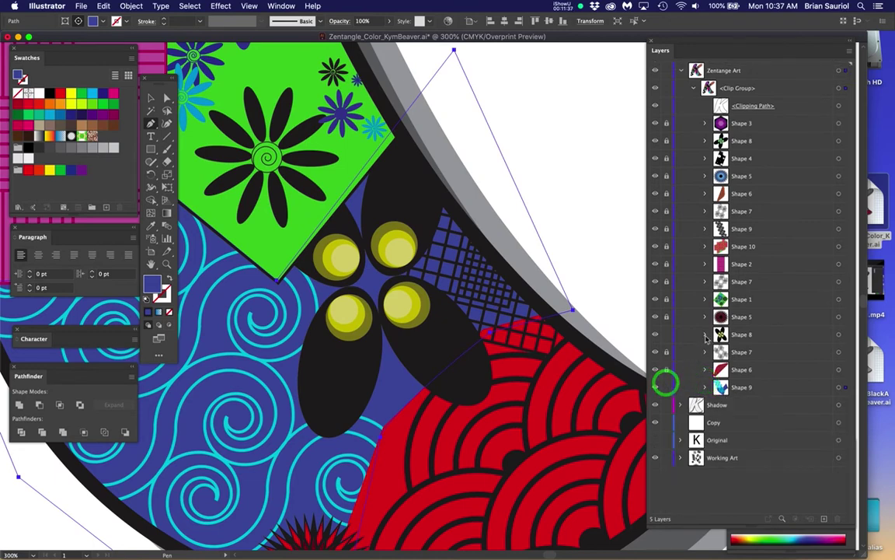
left_click(705, 334, "alt")
scroll(707, 339, "down", 3)
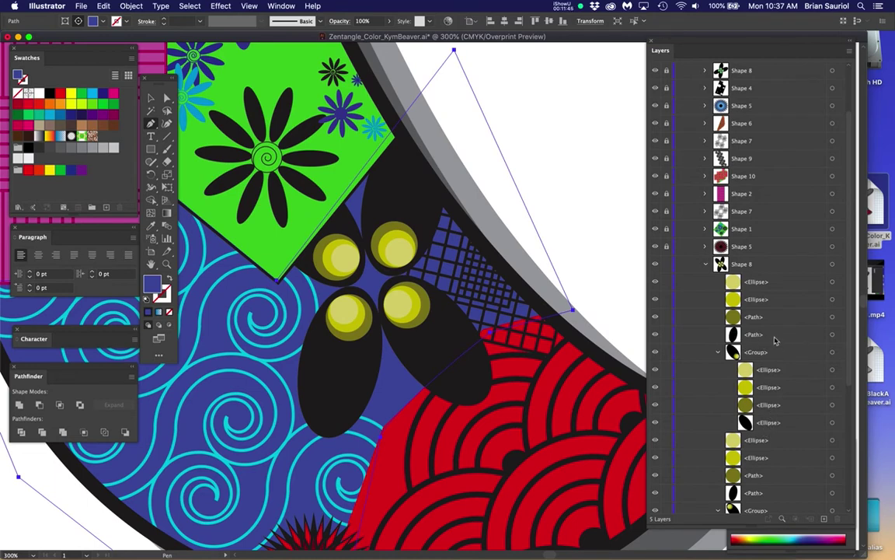
Step: Recolor the black petals of the yellow-dotted flower in Shape 8 to orange with Recolor Artwork, keeping its yellow tones
left_click(833, 264)
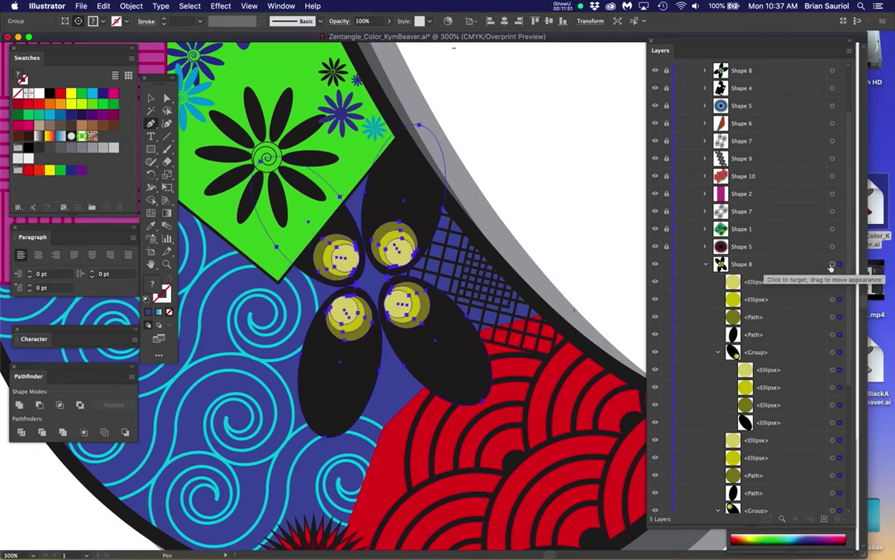
left_click(104, 6)
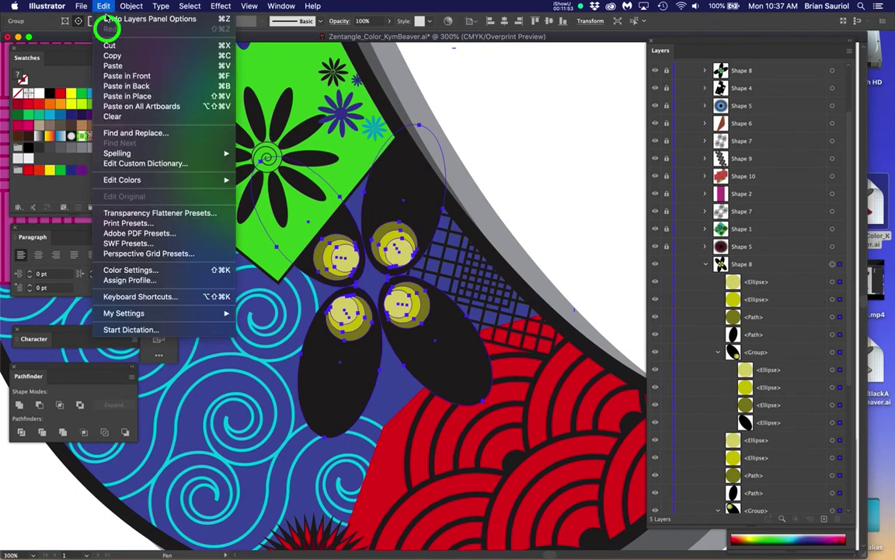
left_click(222, 182)
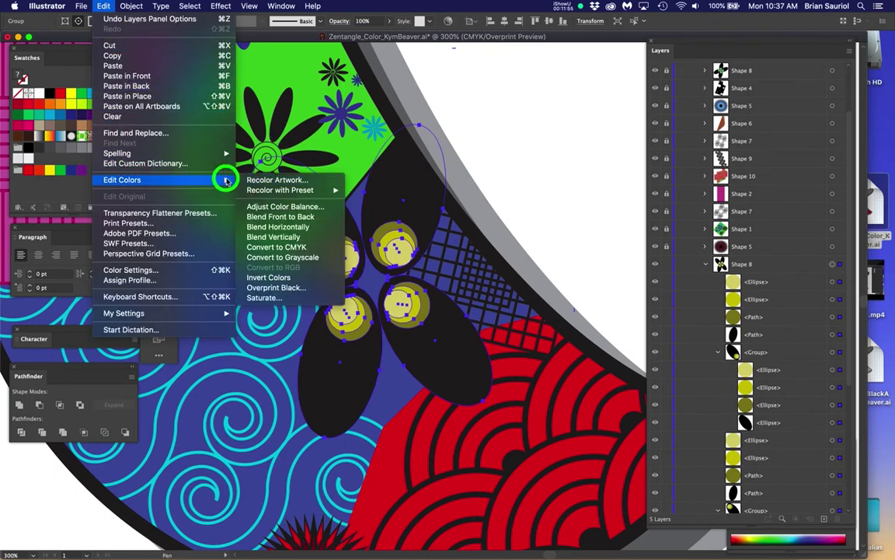
left_click(299, 179)
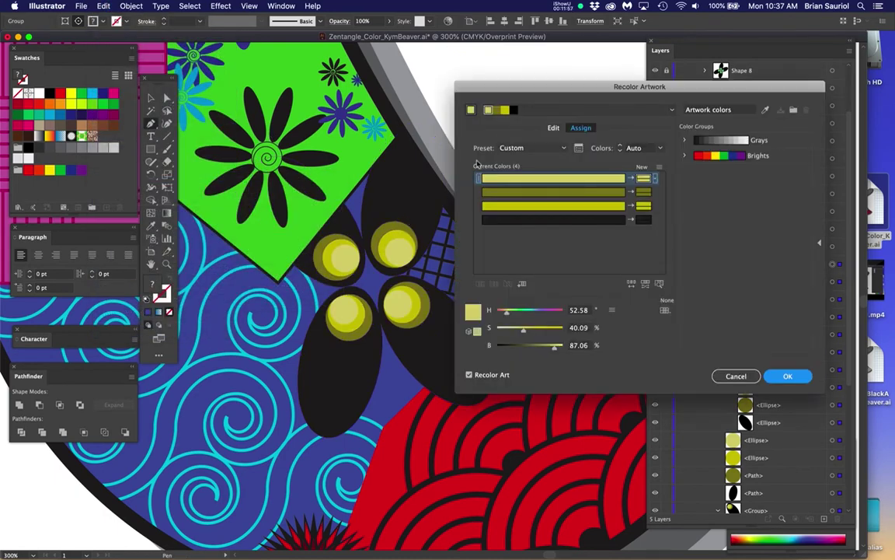
left_click(515, 109)
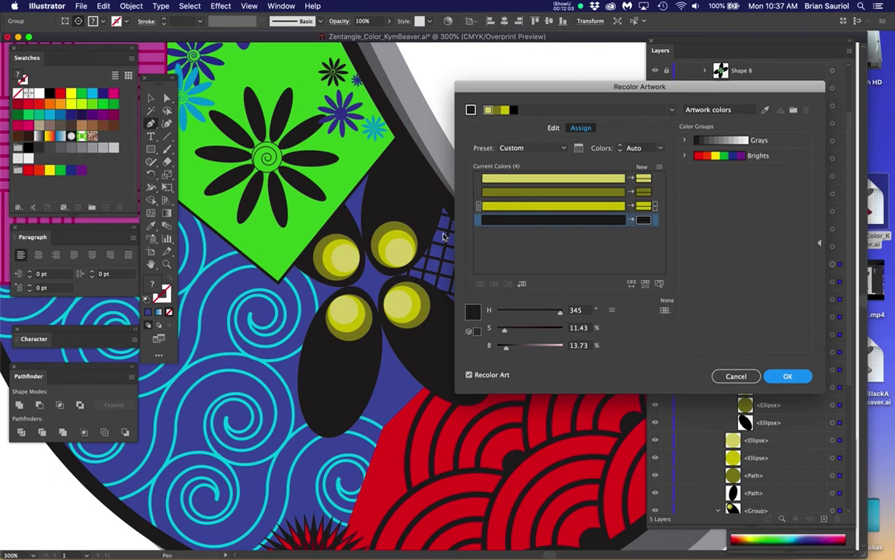
left_click(630, 220)
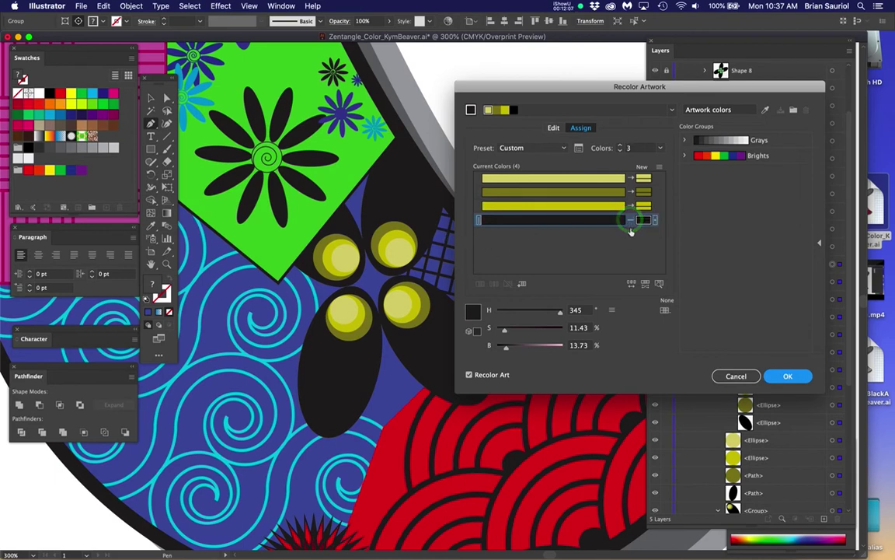
left_click(630, 220)
left_click(469, 375)
left_click(470, 376)
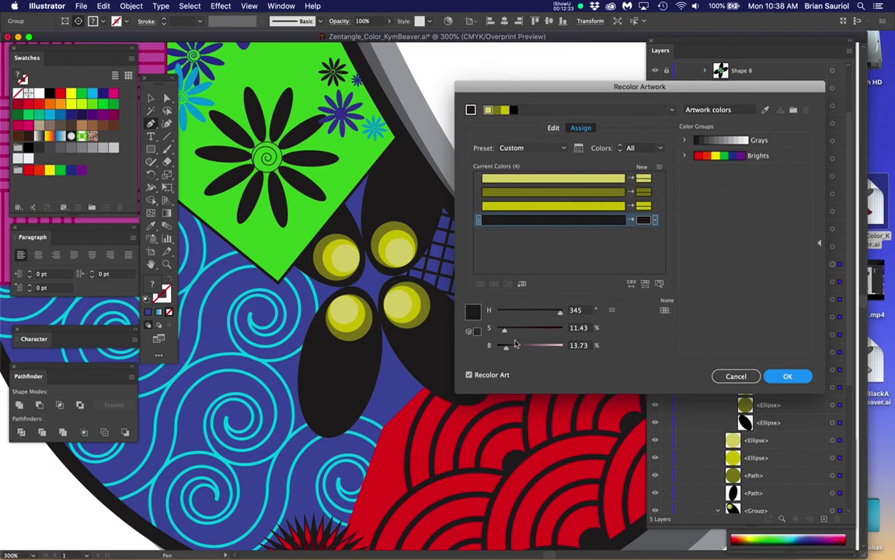
left_click_drag(505, 350, 557, 350)
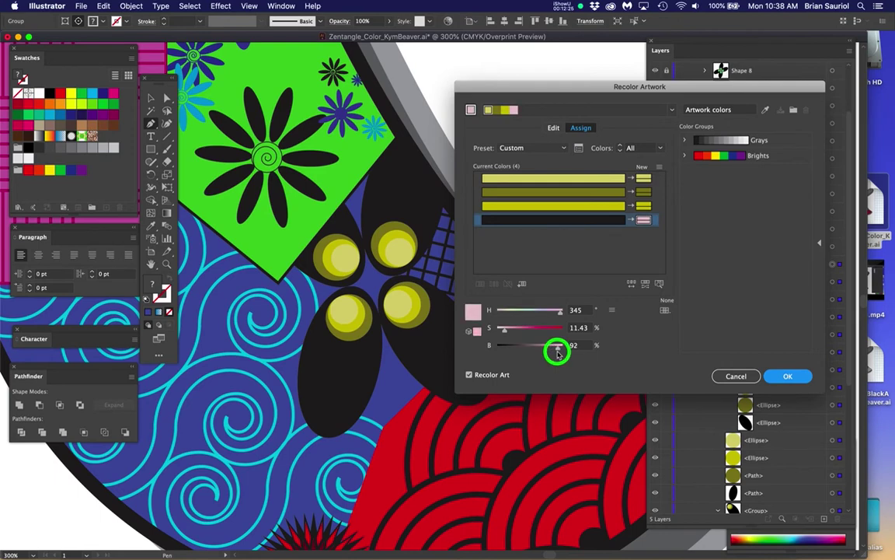
left_click_drag(507, 332, 503, 311)
left_click(786, 376)
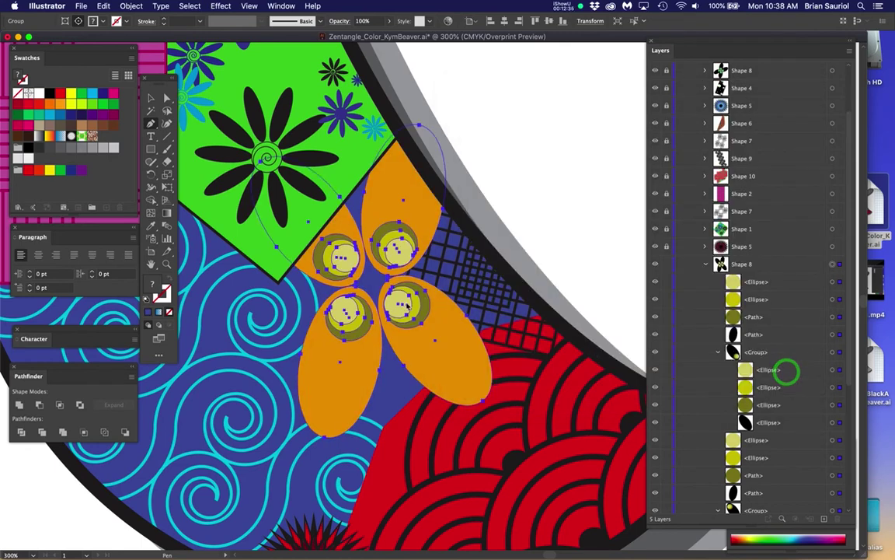
Step: Collapse the orange-petaled flower group Shape 8 and lock it
scroll(403, 295, "down", 5)
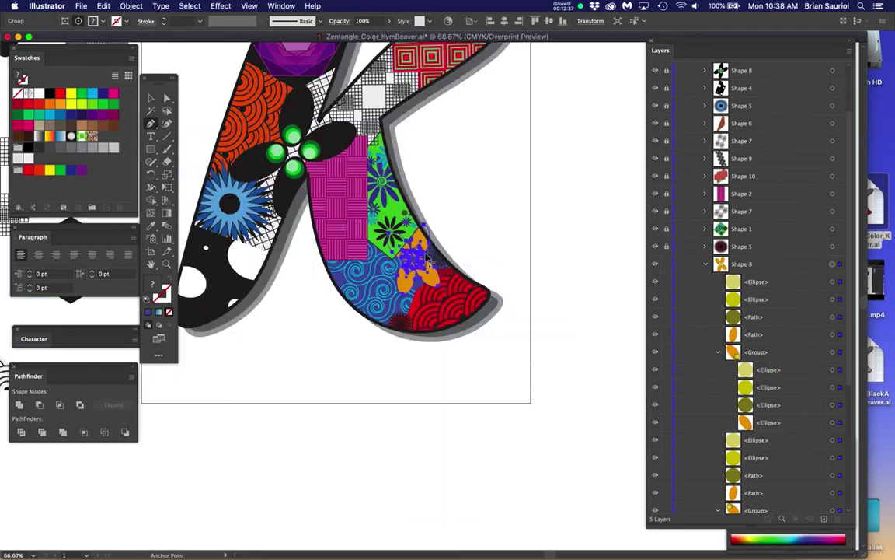
scroll(426, 260, "down", 2)
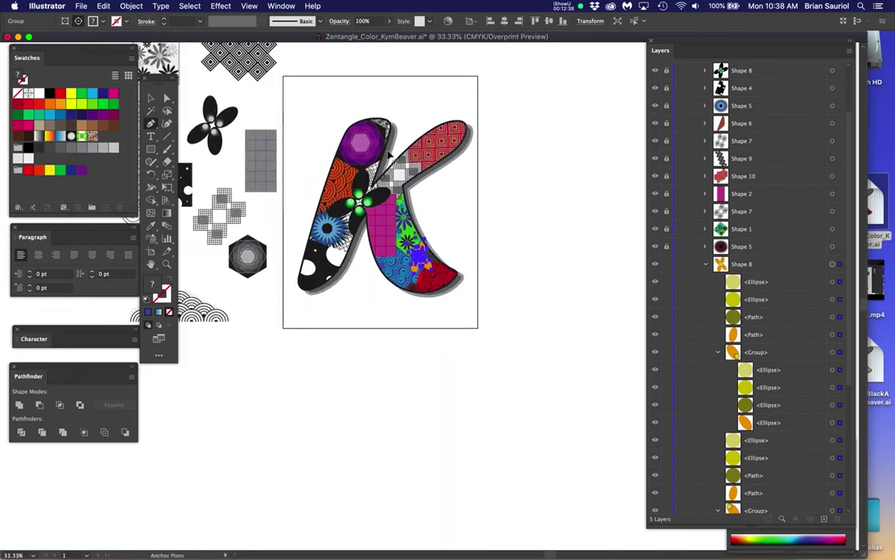
scroll(392, 161, "up", 4)
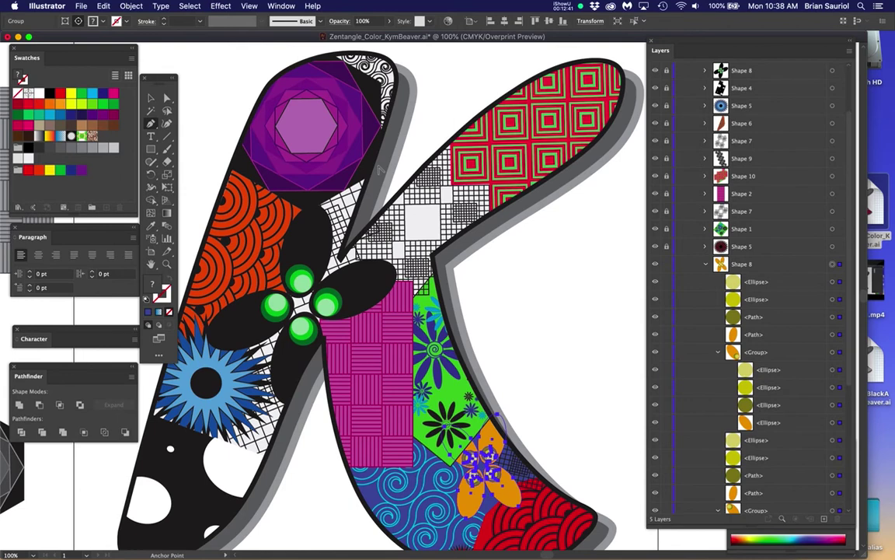
scroll(381, 170, "up", 2)
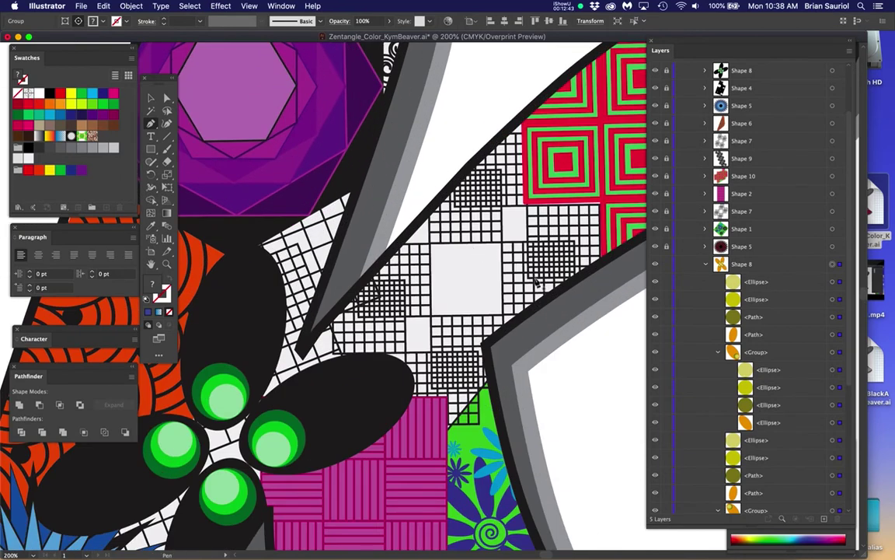
left_click(706, 265)
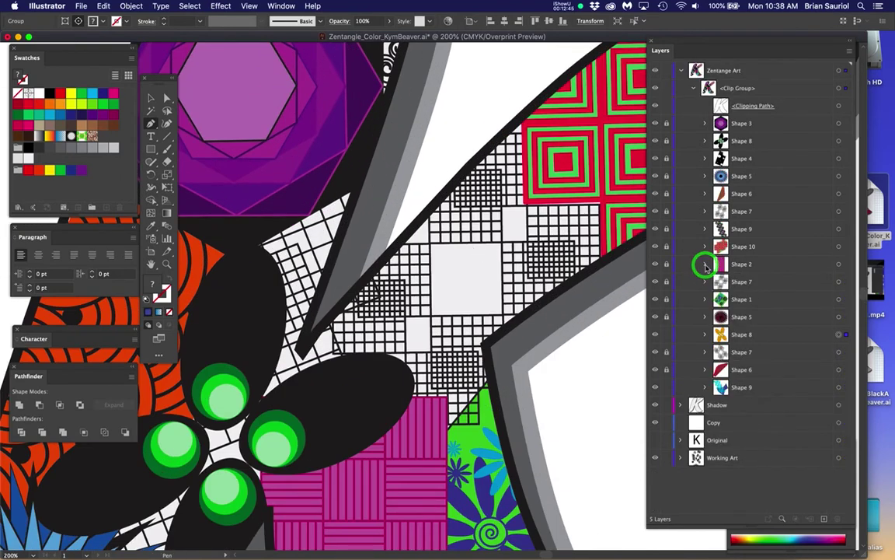
left_click(667, 336)
Step: Toggle the visibility of the Shape 7 and Shape 9 groups to identify which one holds the K's upper-arm grid
left_click(658, 354)
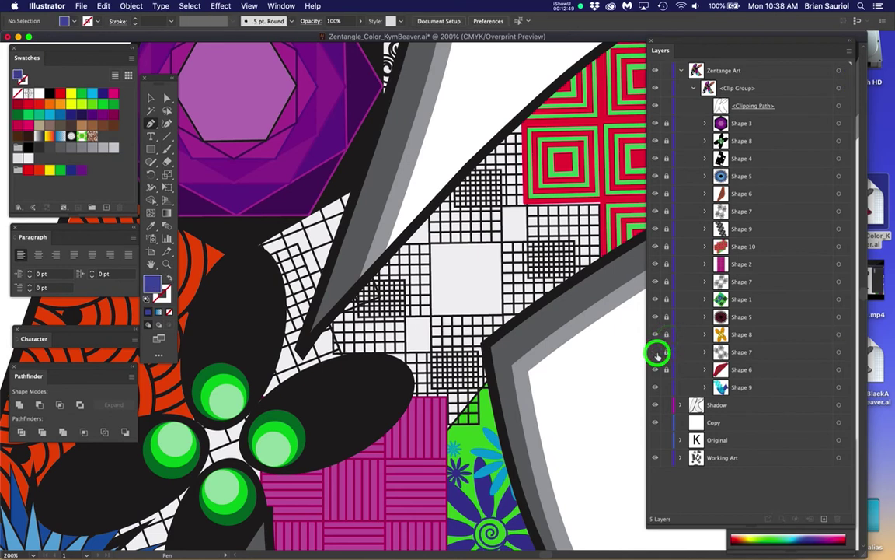
left_click(657, 354)
left_click(657, 211)
left_click(657, 212)
left_click(655, 230)
left_click(655, 229)
left_click(656, 229)
left_click(655, 229)
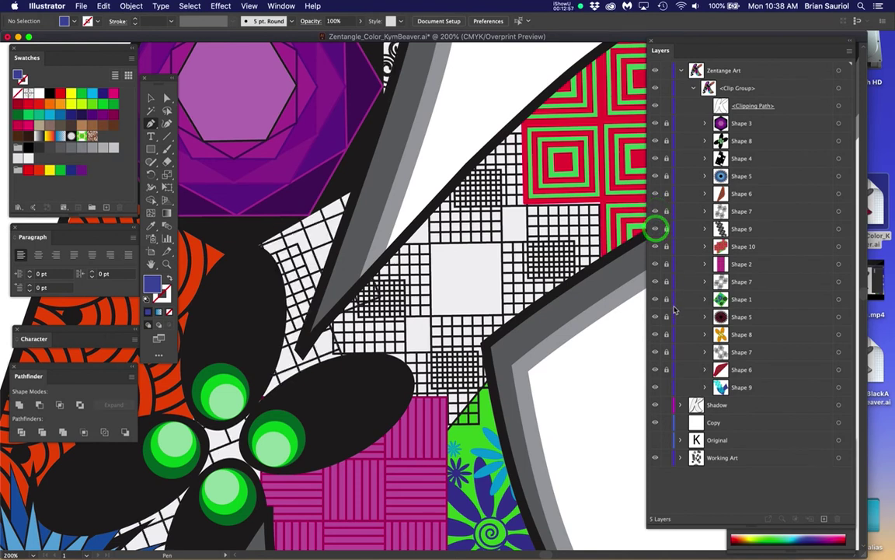
left_click(655, 353)
left_click(656, 352)
left_click(655, 353)
left_click(655, 353)
left_click(655, 283)
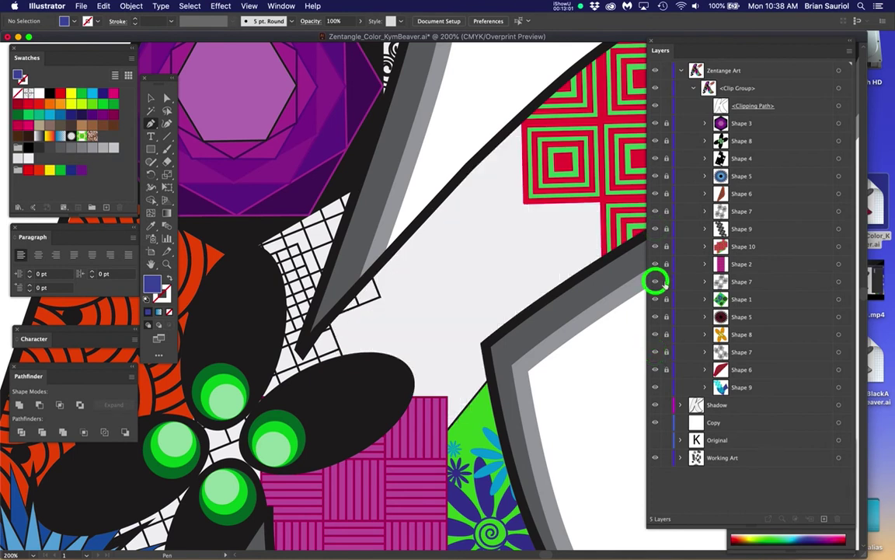
left_click(658, 281)
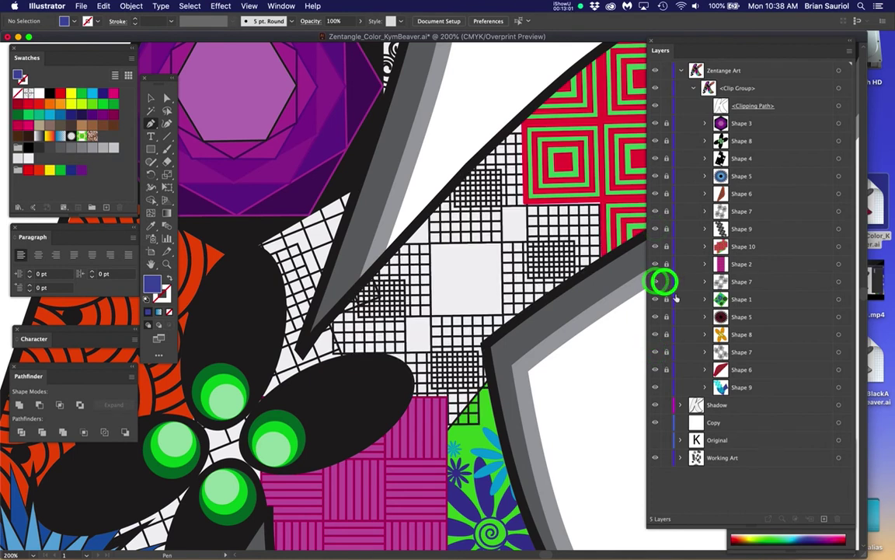
Step: Expand the Shape 7 group holding the K's upper-arm grid and select all of its artwork
left_click(787, 283)
left_click(705, 282)
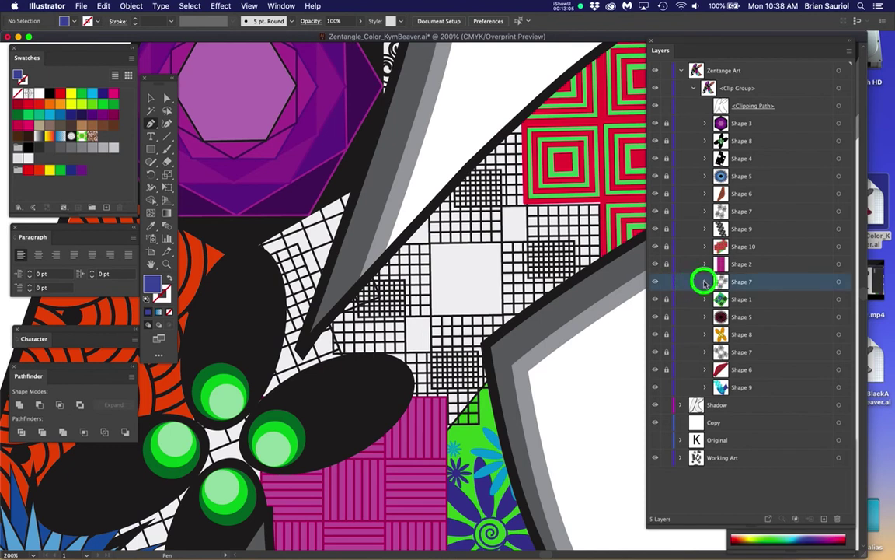
left_click(839, 281)
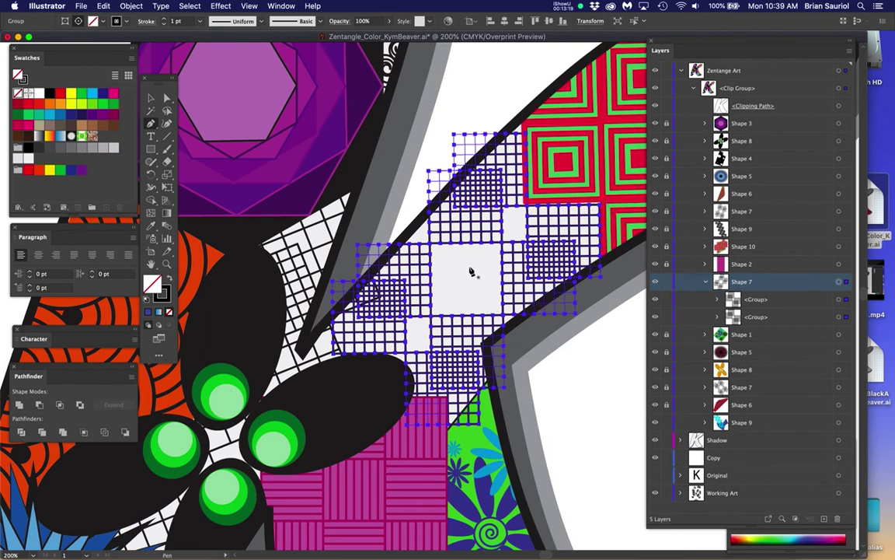
Step: Recolor the black grid lines to turquoise with Recolor Artwork, using all colors, hue 184°, saturation 83% and brightness 83%
left_click(104, 6)
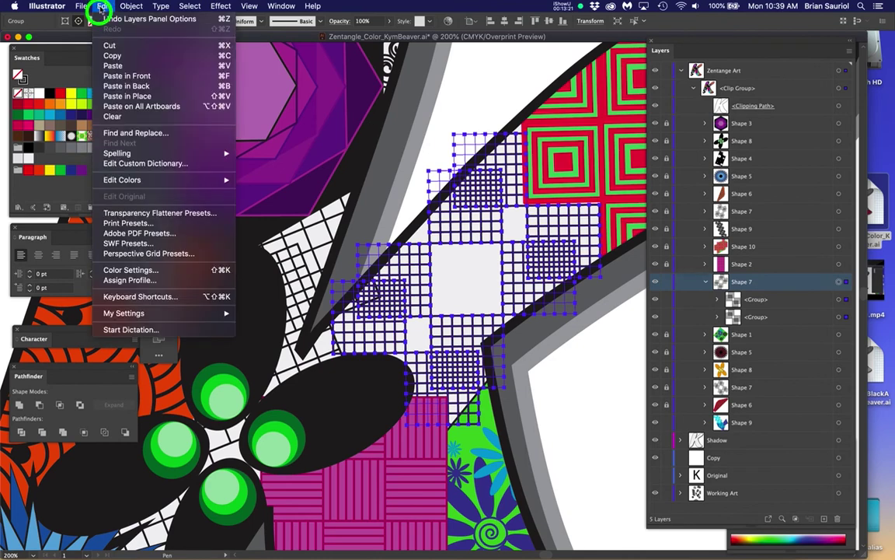
mouse_move(136, 178)
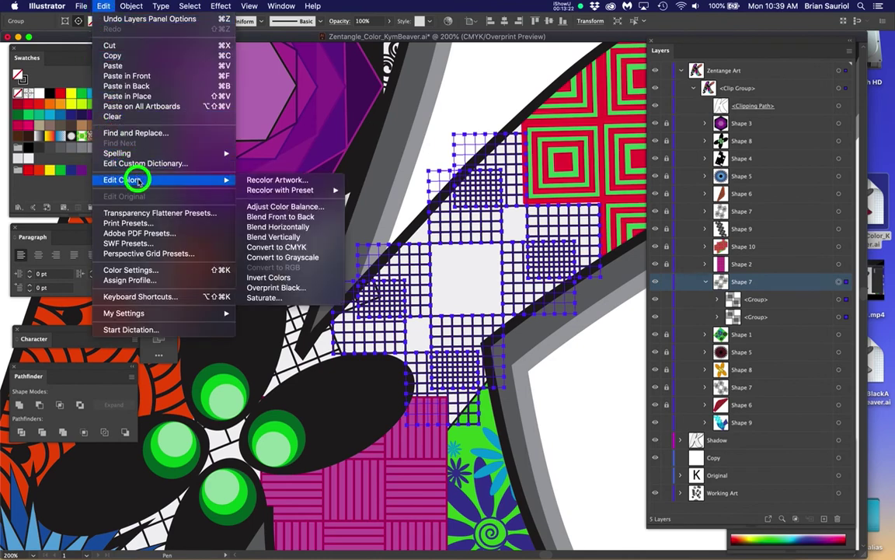
left_click(257, 179)
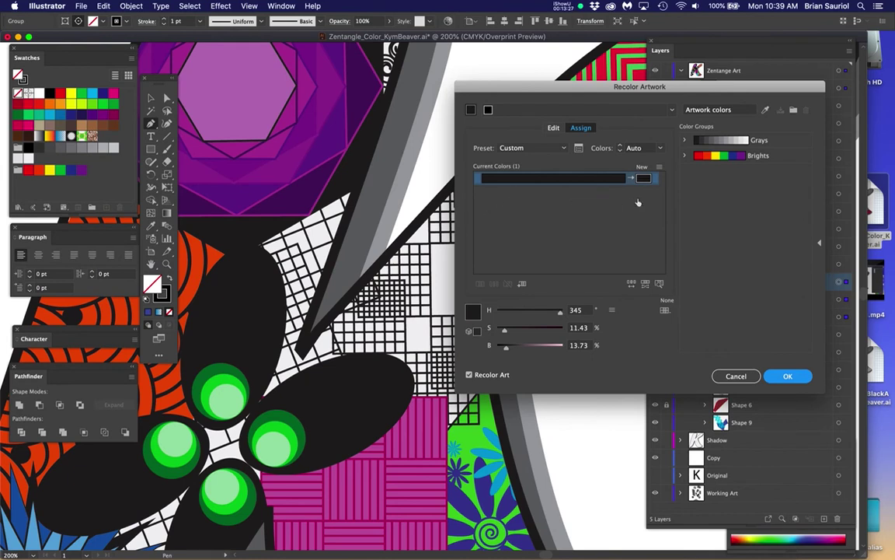
left_click(639, 149)
left_click_drag(661, 150, 669, 232)
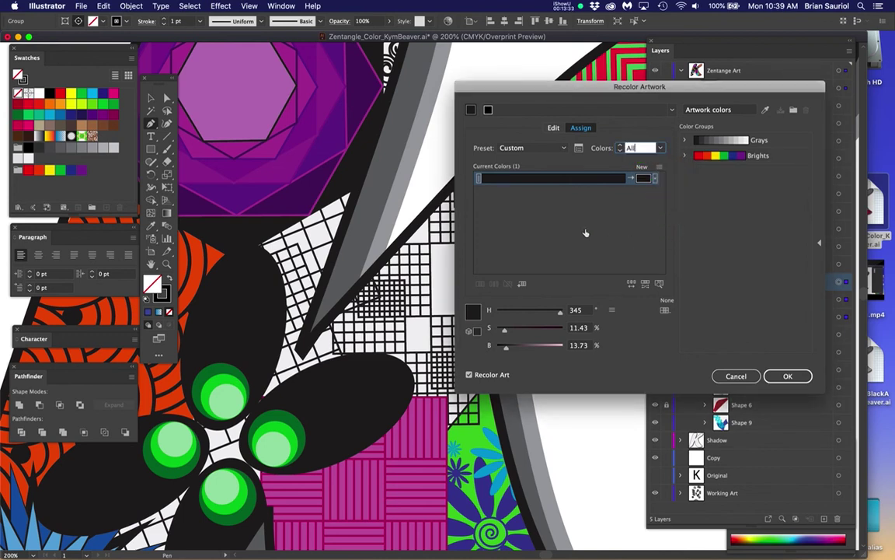
left_click(629, 178)
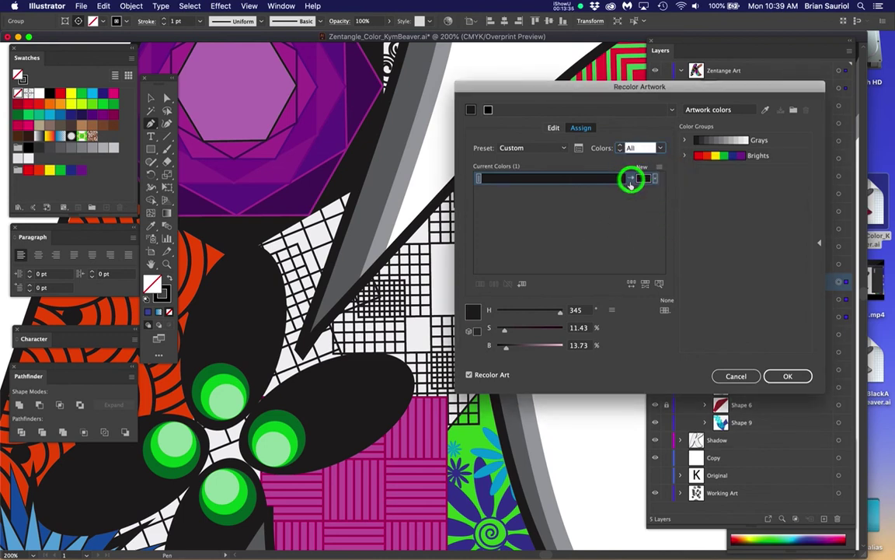
left_click(630, 178)
left_click_drag(505, 350, 551, 332)
left_click(544, 332)
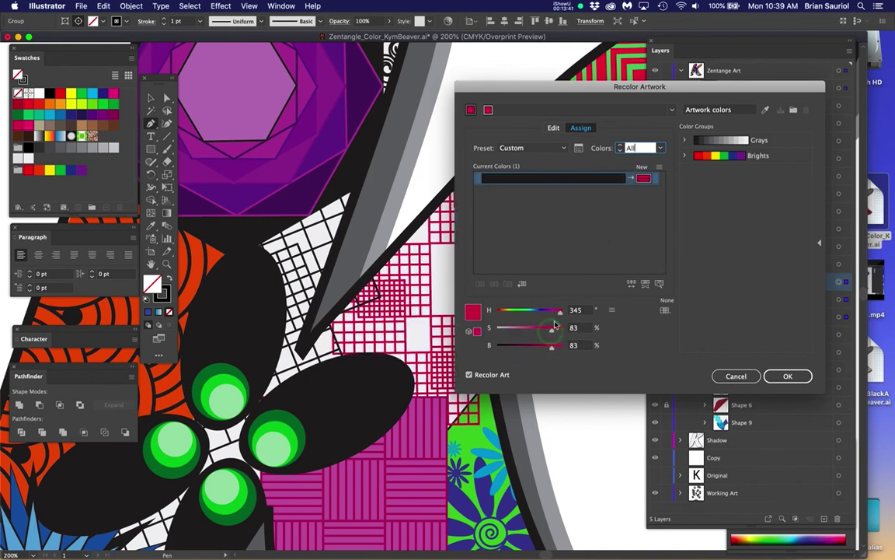
left_click_drag(560, 310, 531, 310)
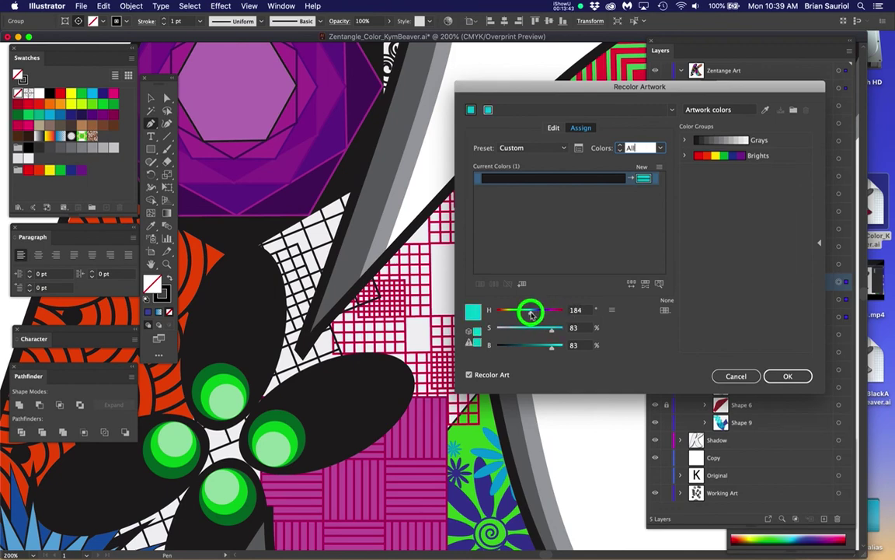
left_click(781, 374)
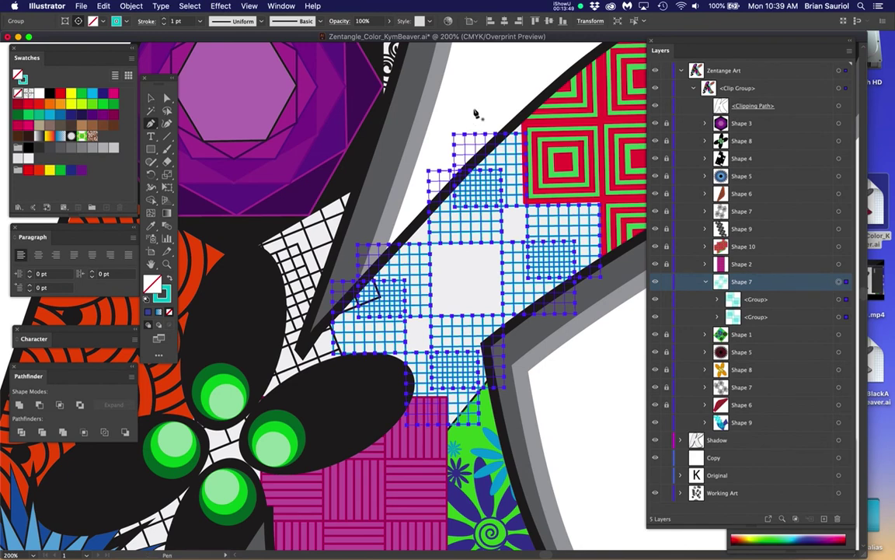
Step: Deselect the recolored Shape 7 grid and examine the whole letter K and the patterns around the green-dotted flower
left_click(793, 315)
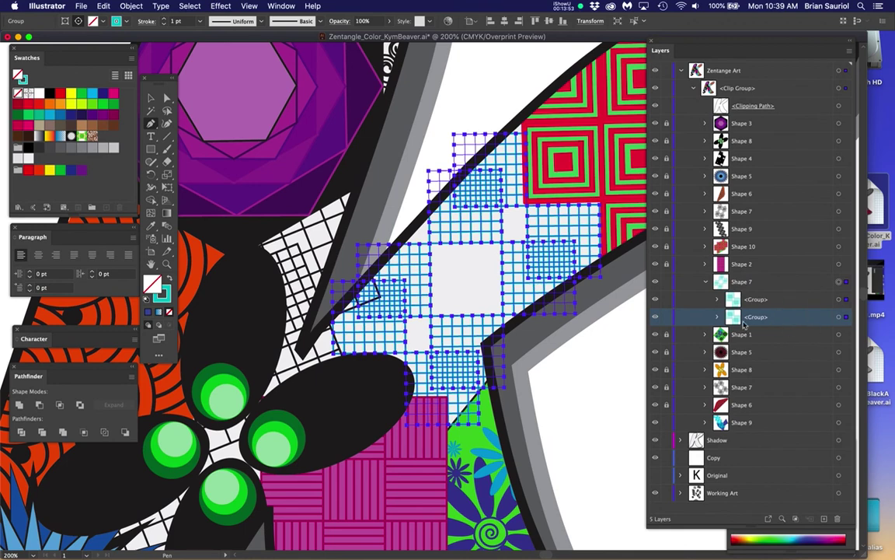
left_click(756, 283)
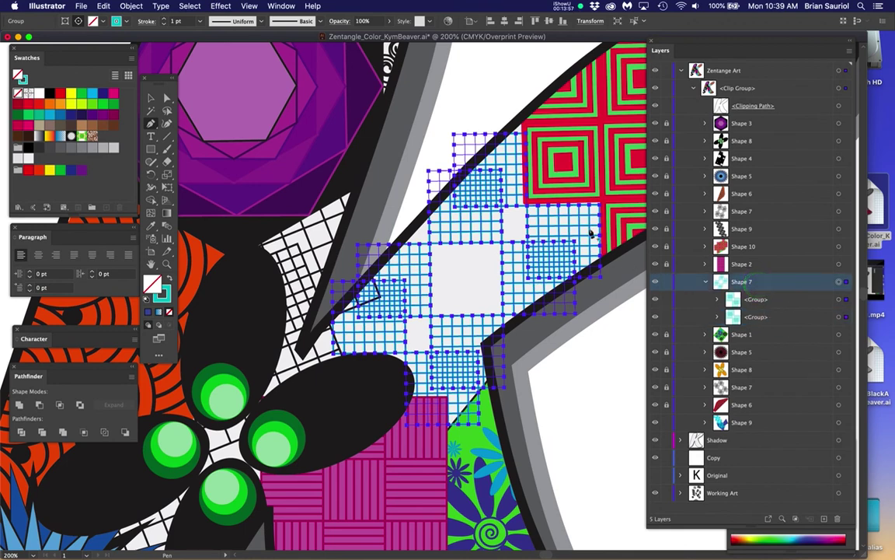
left_click(482, 95)
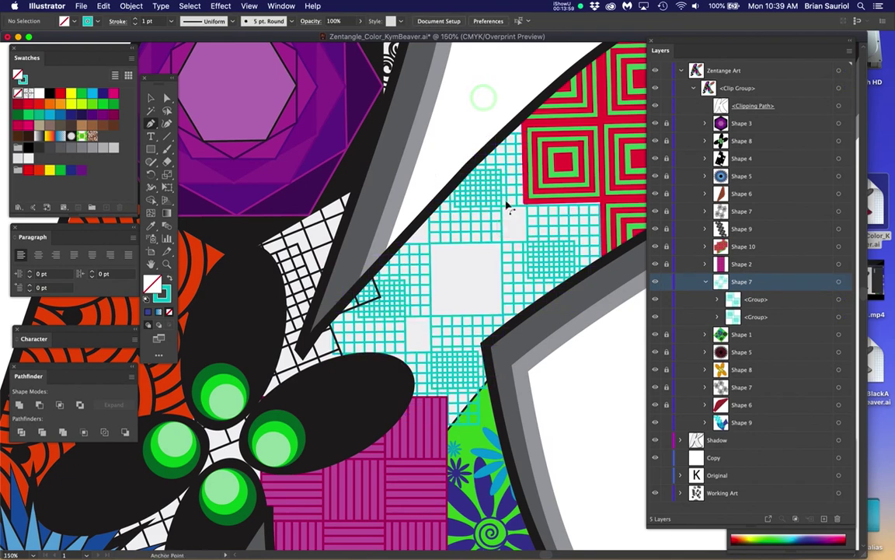
key("super+1")
scroll(507, 206, "down", 1)
left_click(280, 148)
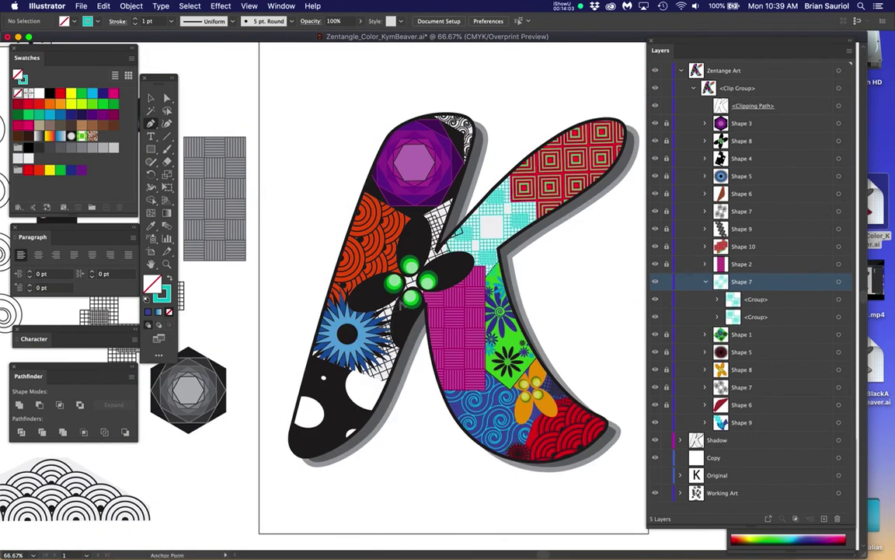
scroll(389, 311, "up", 2)
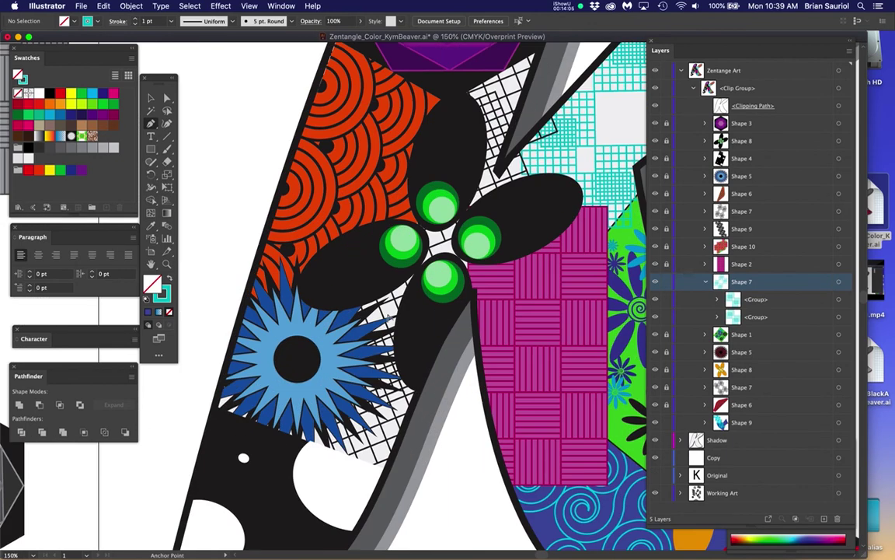
scroll(385, 313, "down", 2)
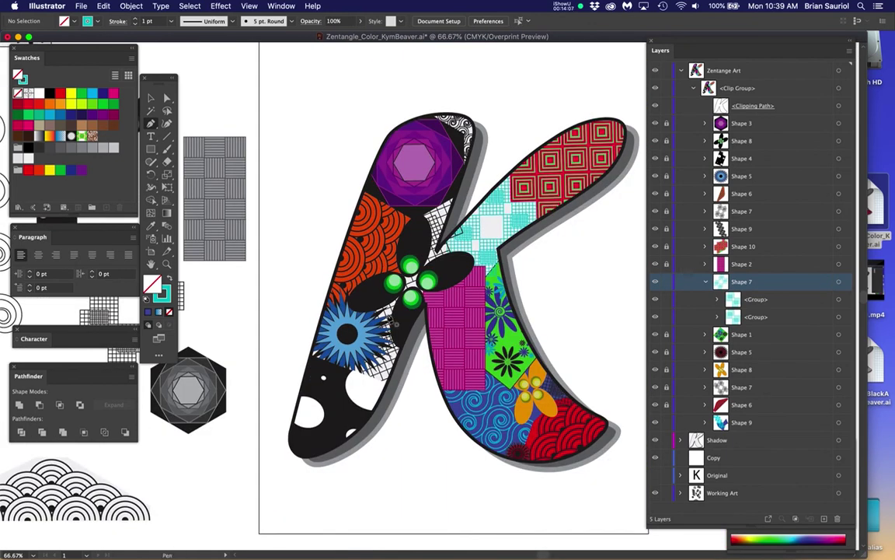